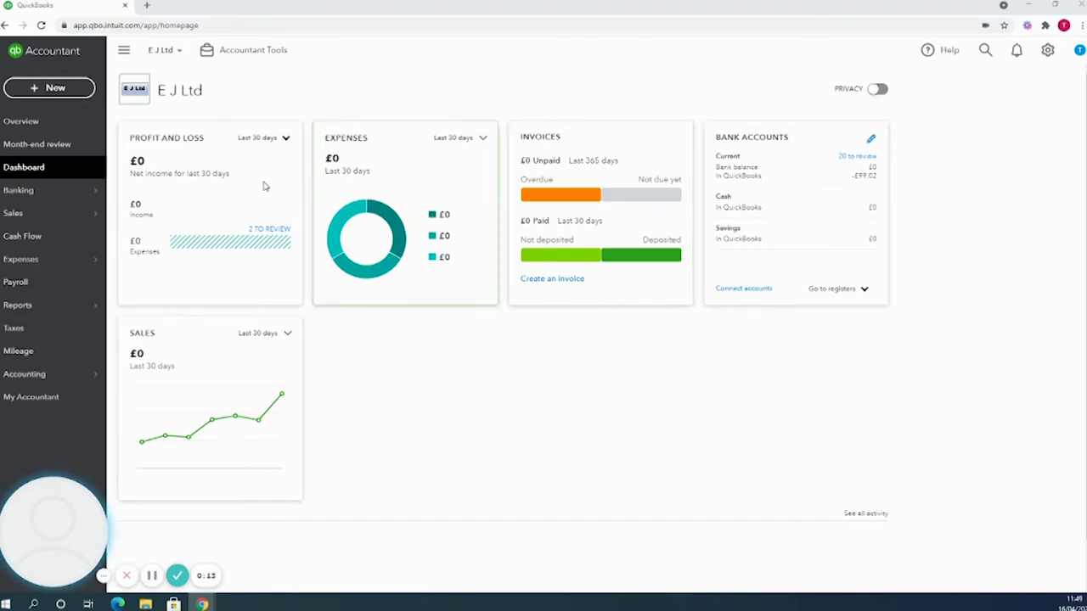
Glance at the New menu without choosing anything, then bring up the Sales flyout in the sidebar.
{"action": "left_click", "coordinate": [66, 93]}
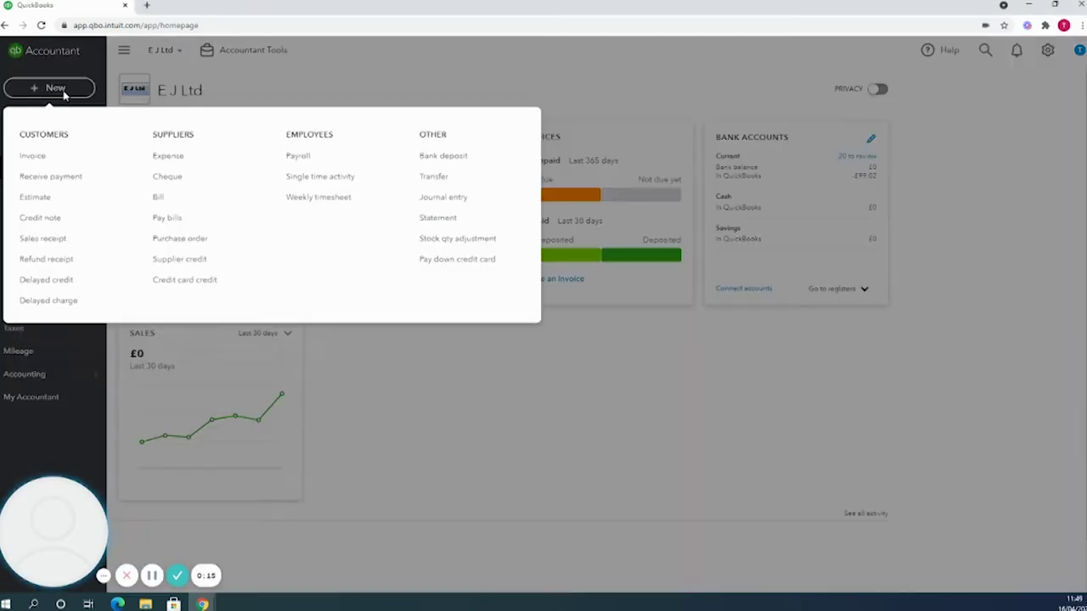
{"action": "left_click", "coordinate": [302, 73]}
{"action": "mouse_move", "coordinate": [38, 214]}
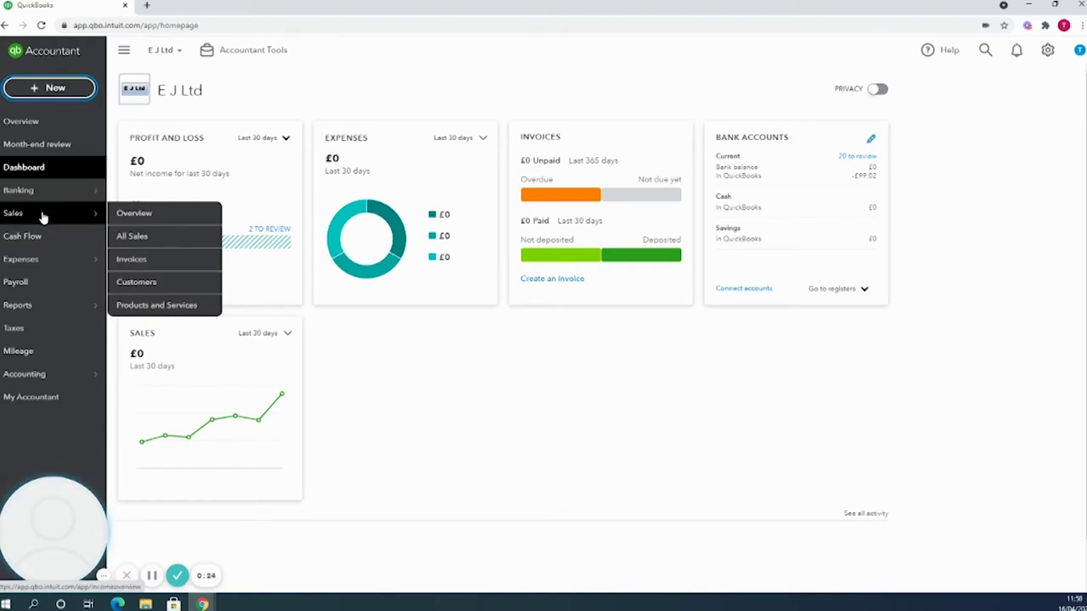
Open the Sales Invoices page and start a new invoice, no. 1001.
{"action": "left_click", "coordinate": [138, 259]}
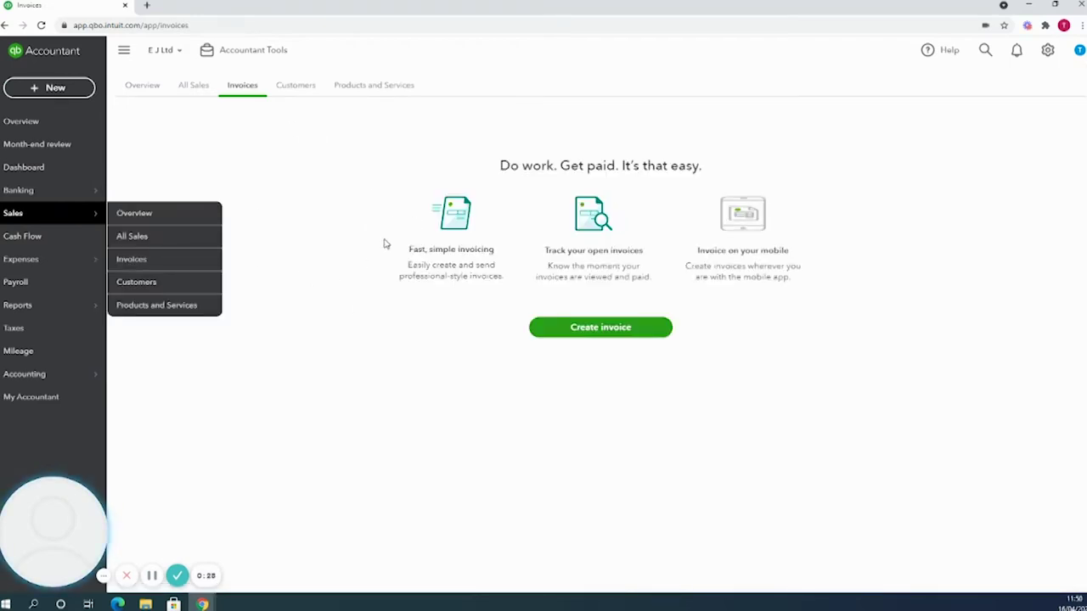
{"action": "left_click", "coordinate": [602, 329]}
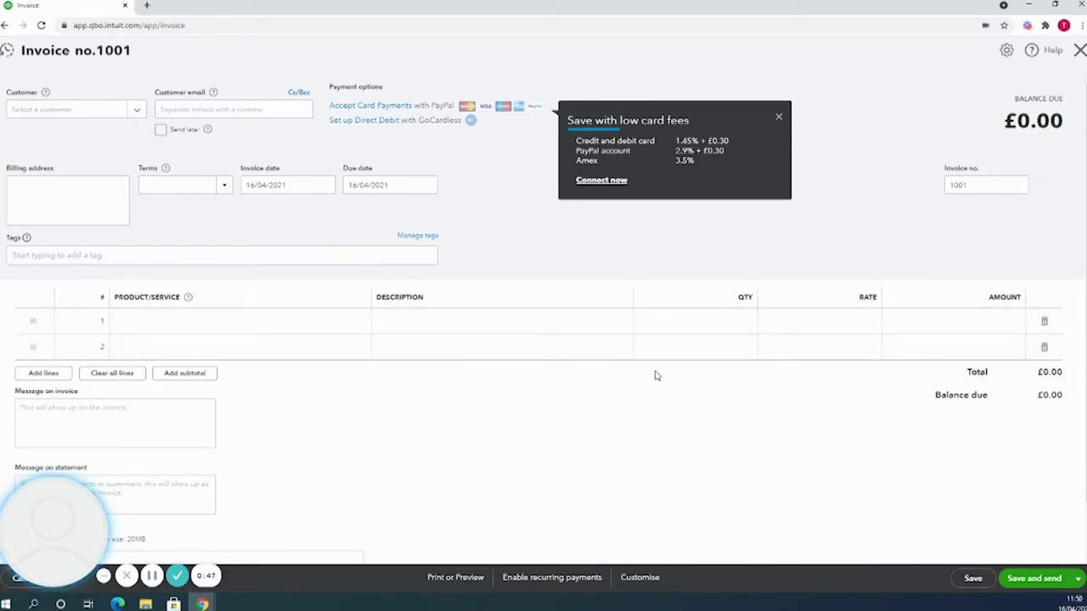
Add GMT as a new customer from the invoice's Customer field.
{"action": "left_click", "coordinate": [77, 110]}
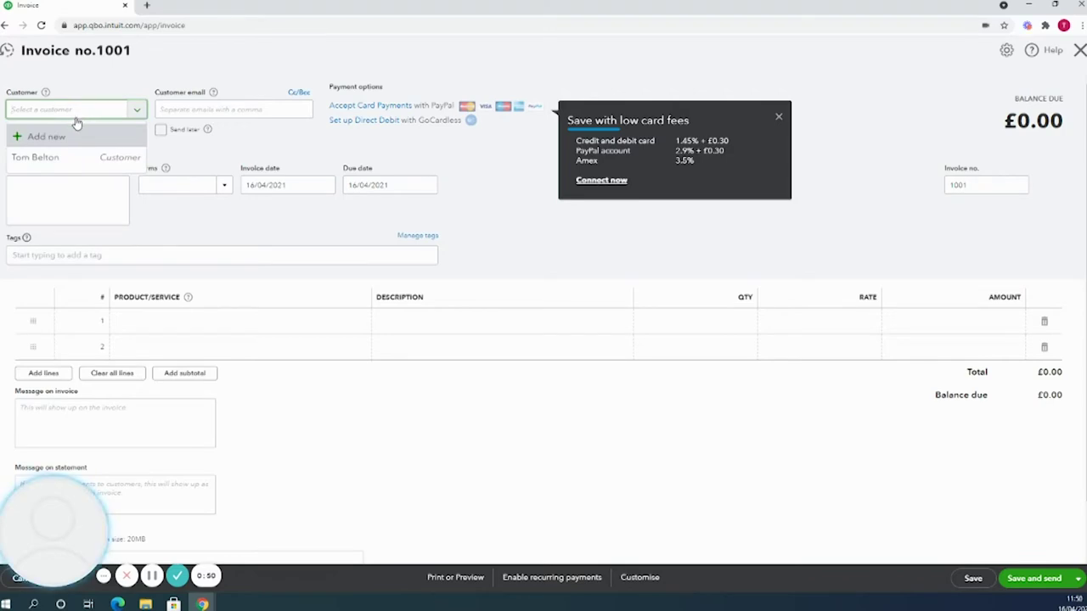
{"action": "type", "text": "GMT"}
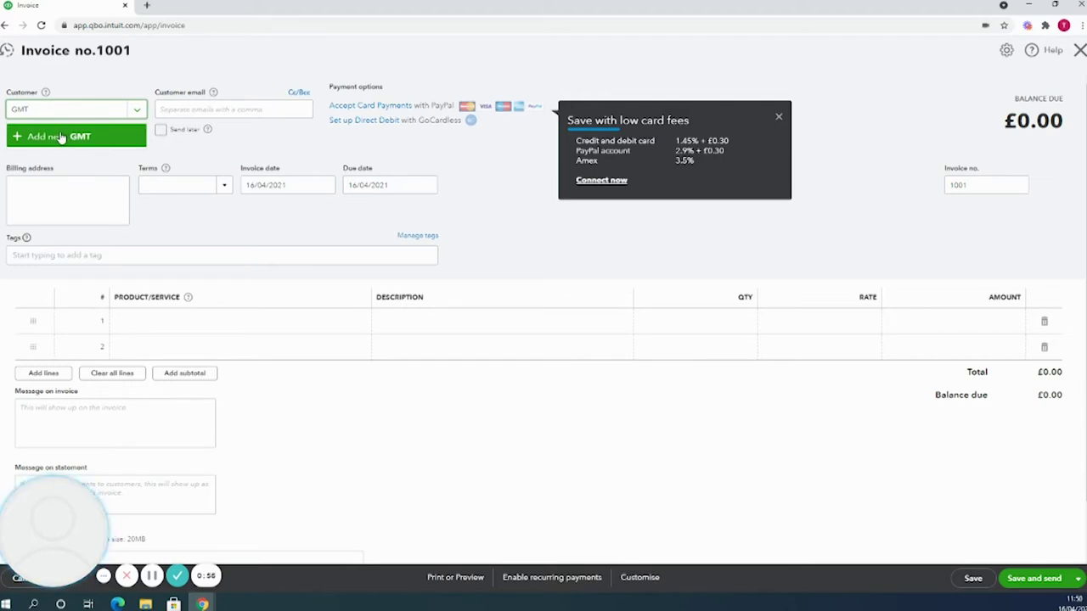
{"action": "left_click", "coordinate": [64, 137]}
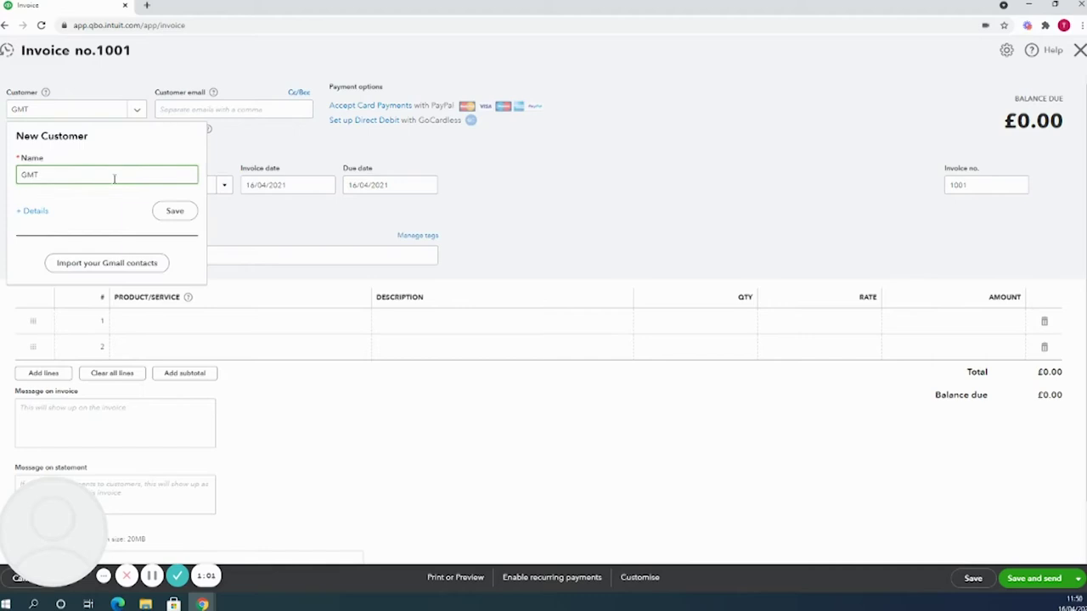
Enter GMT's e-mail address and billing street address, and save the customer onto the invoice.
{"action": "left_click", "coordinate": [179, 217]}
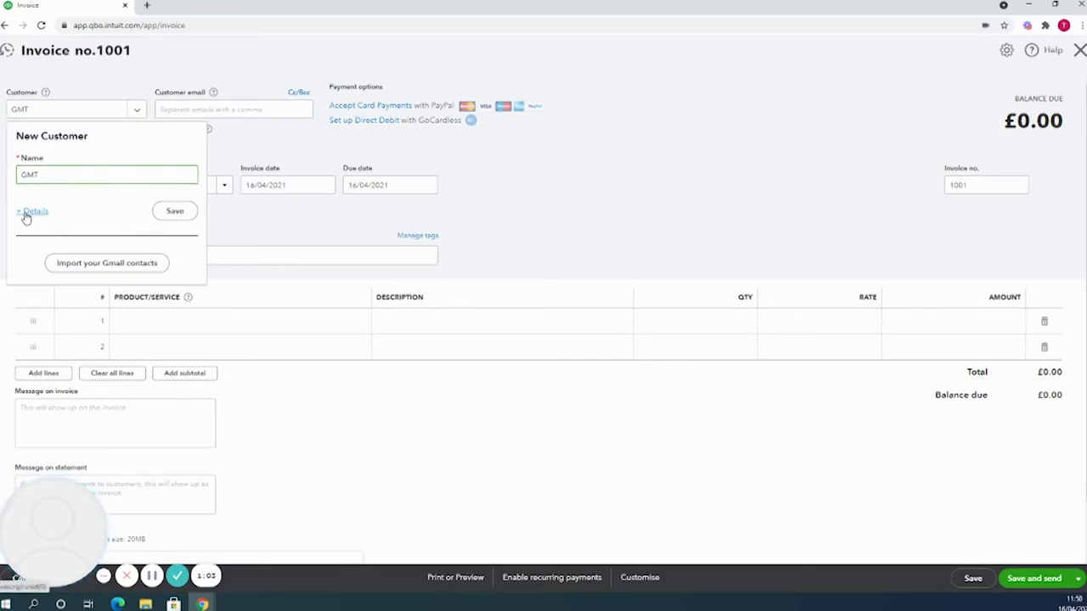
{"action": "left_click", "coordinate": [25, 212]}
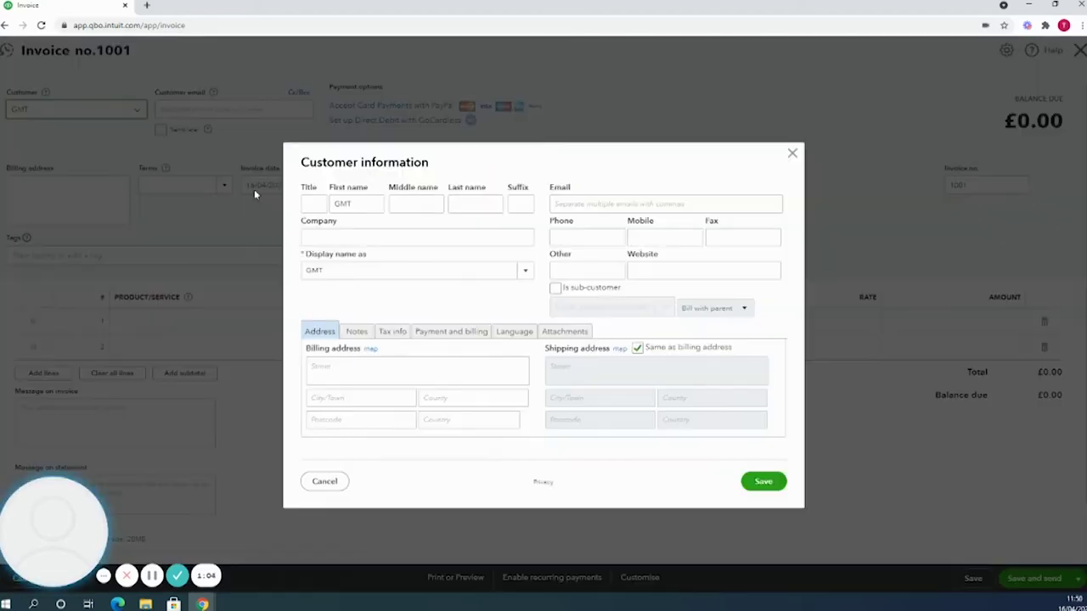
{"action": "left_click", "coordinate": [569, 203]}
{"action": "type", "text": "gmt@"}
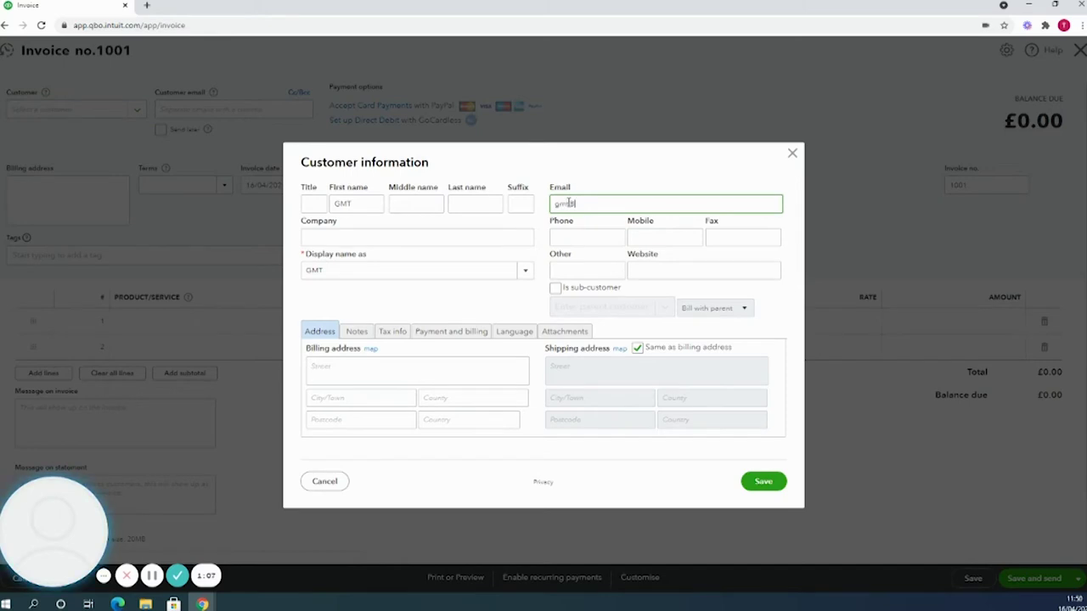
{"action": "type", "text": "fakemail.com"}
{"action": "left_click", "coordinate": [496, 370]}
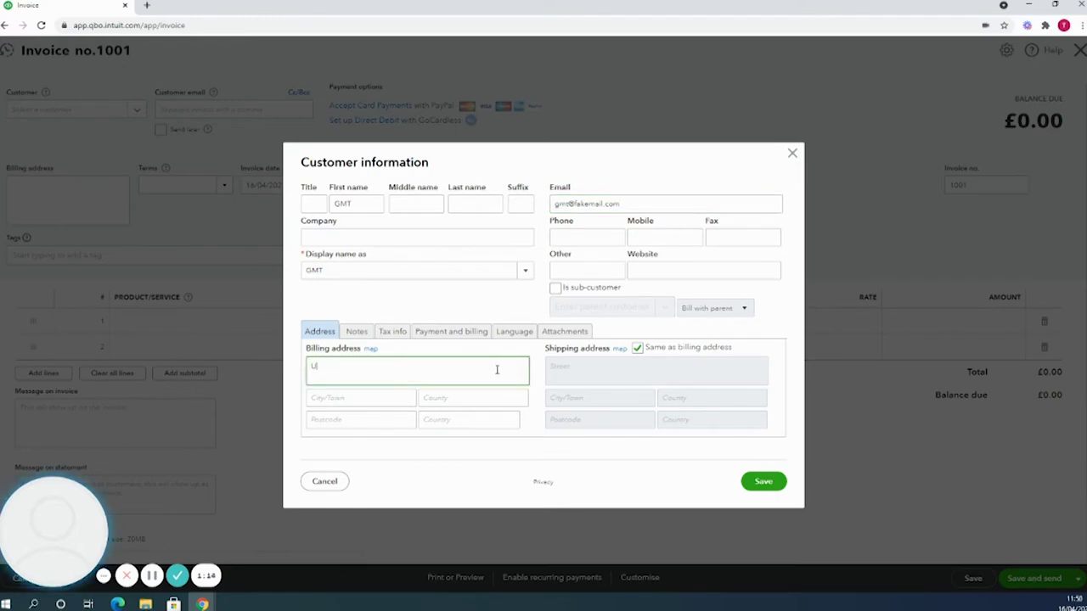
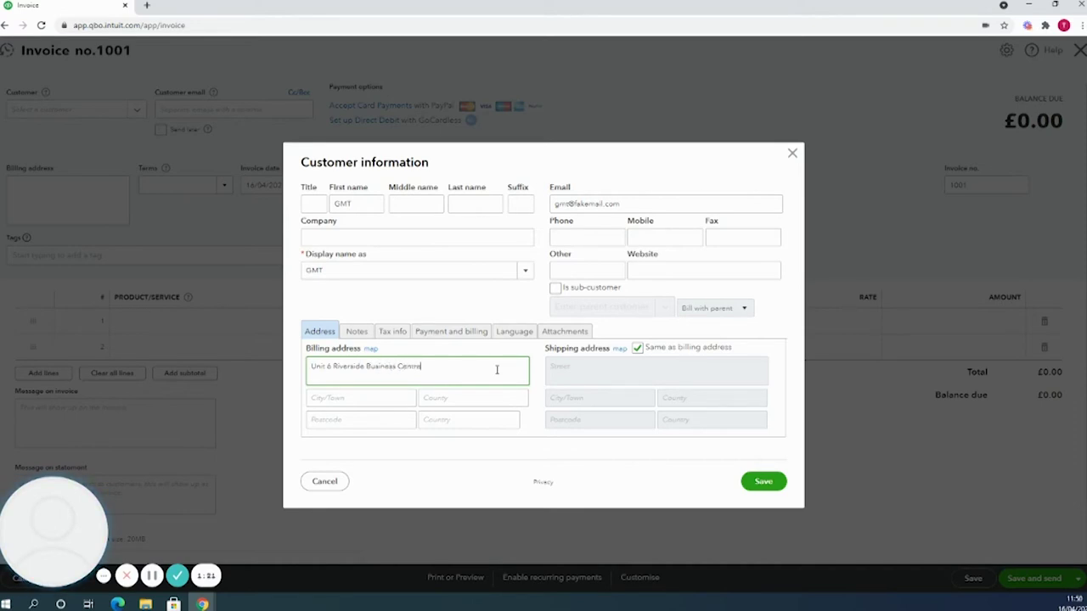
{"action": "left_click", "coordinate": [764, 480]}
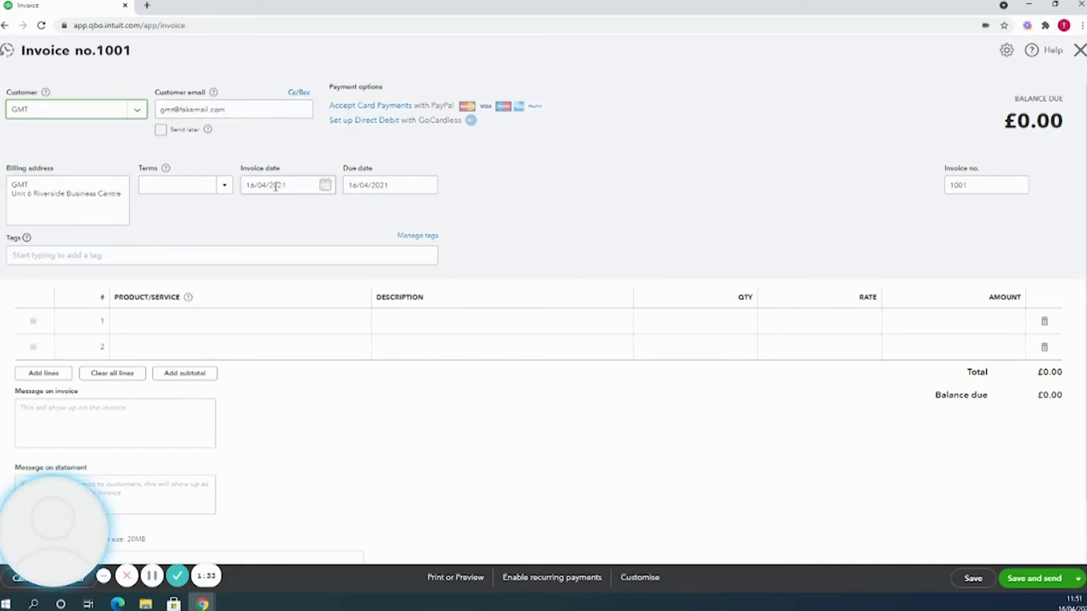
Create a new payment term named Net with 30 days and apply it to the invoice.
{"action": "left_click", "coordinate": [222, 185]}
{"action": "left_click", "coordinate": [182, 211]}
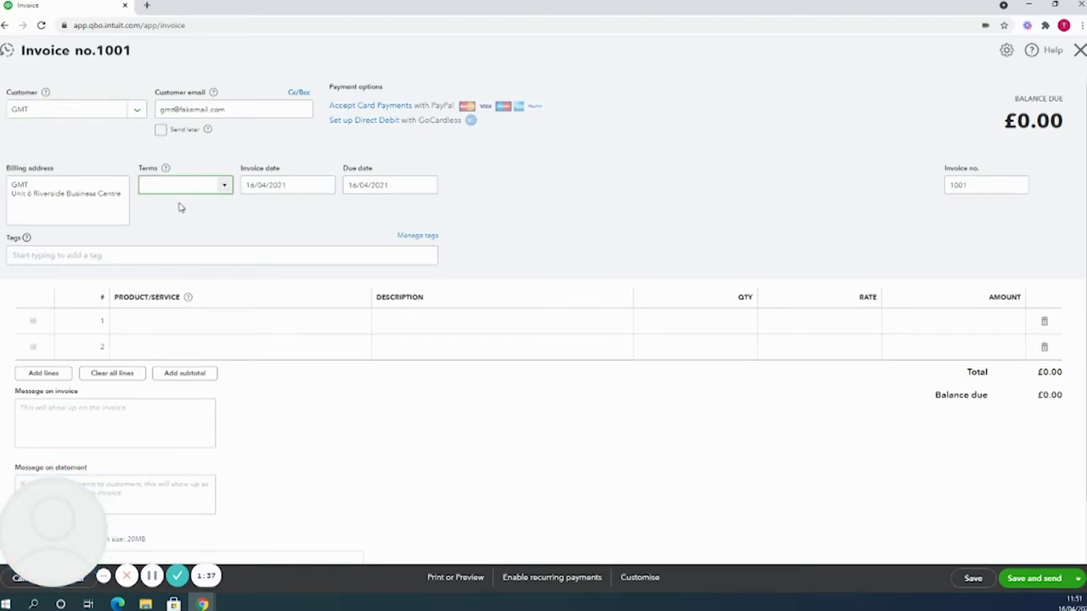
{"action": "left_click", "coordinate": [169, 295]}
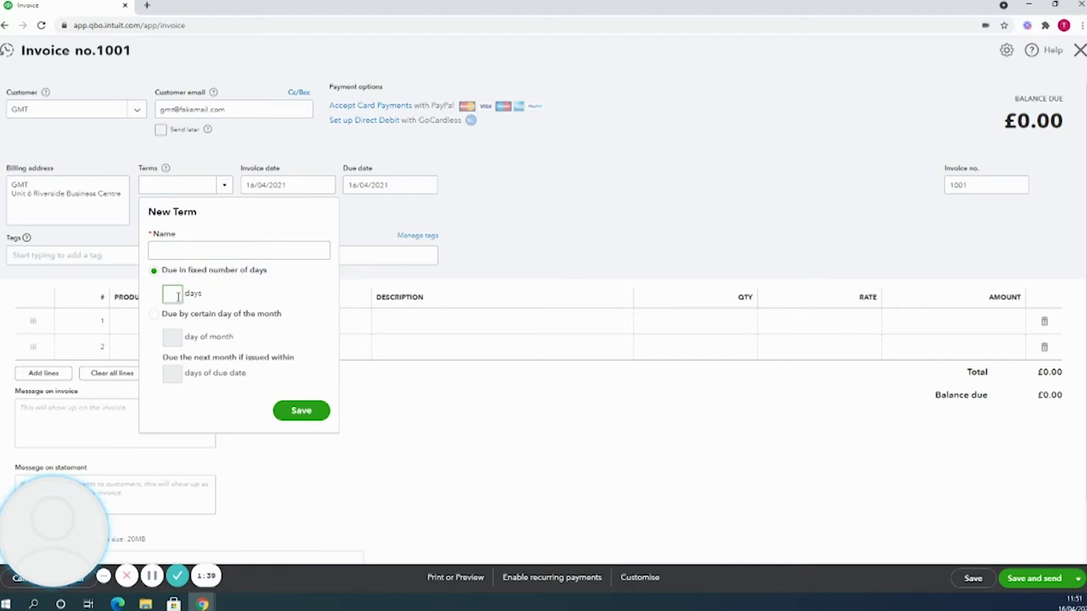
{"action": "type", "text": "30"}
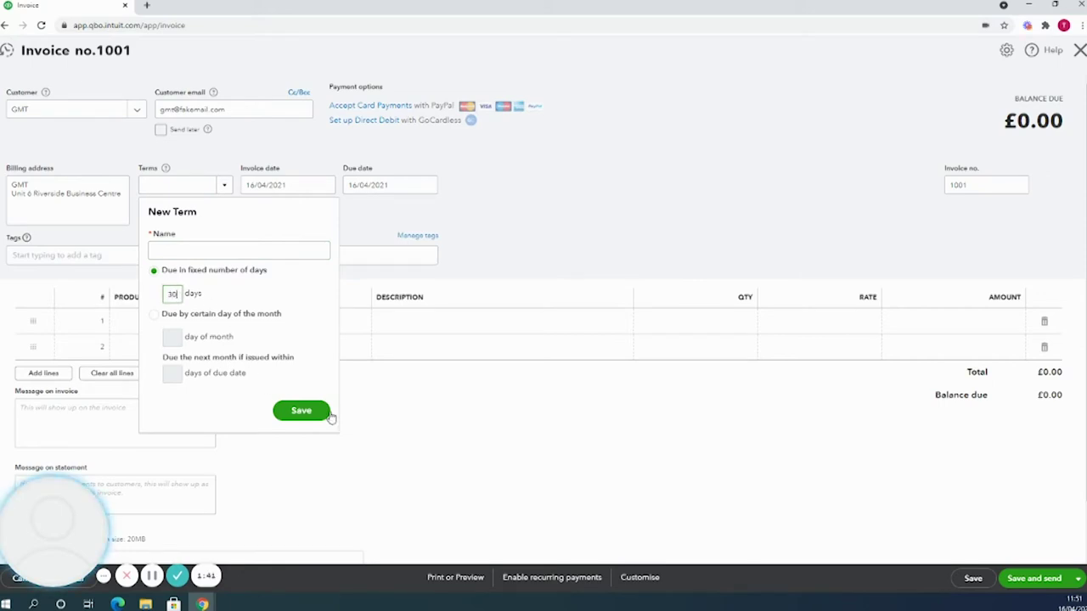
{"action": "left_click", "coordinate": [248, 255]}
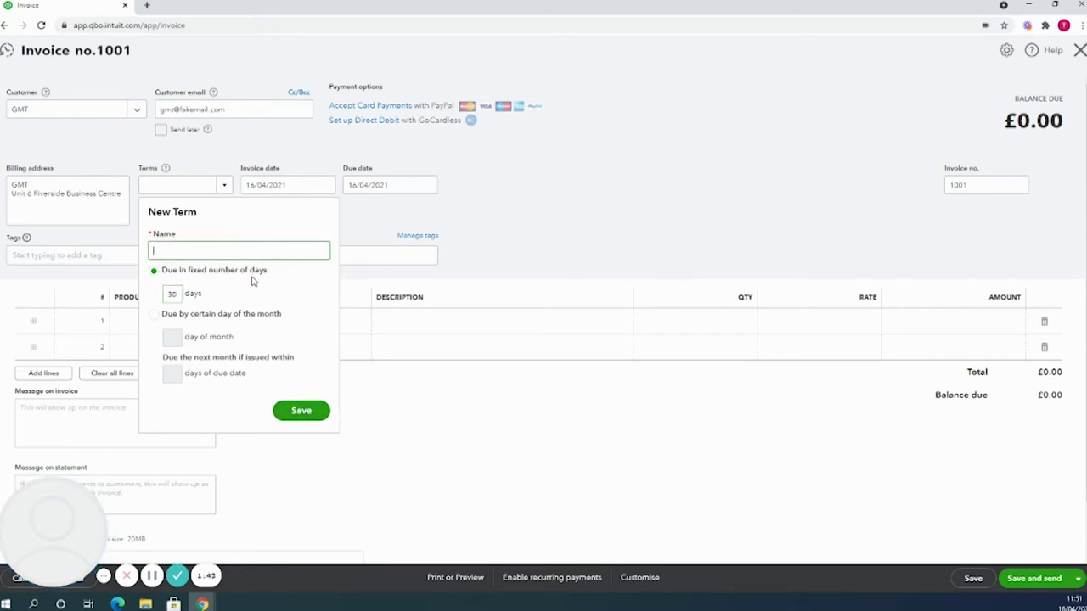
{"action": "type", "text": "Net 30"}
{"action": "left_click", "coordinate": [301, 410]}
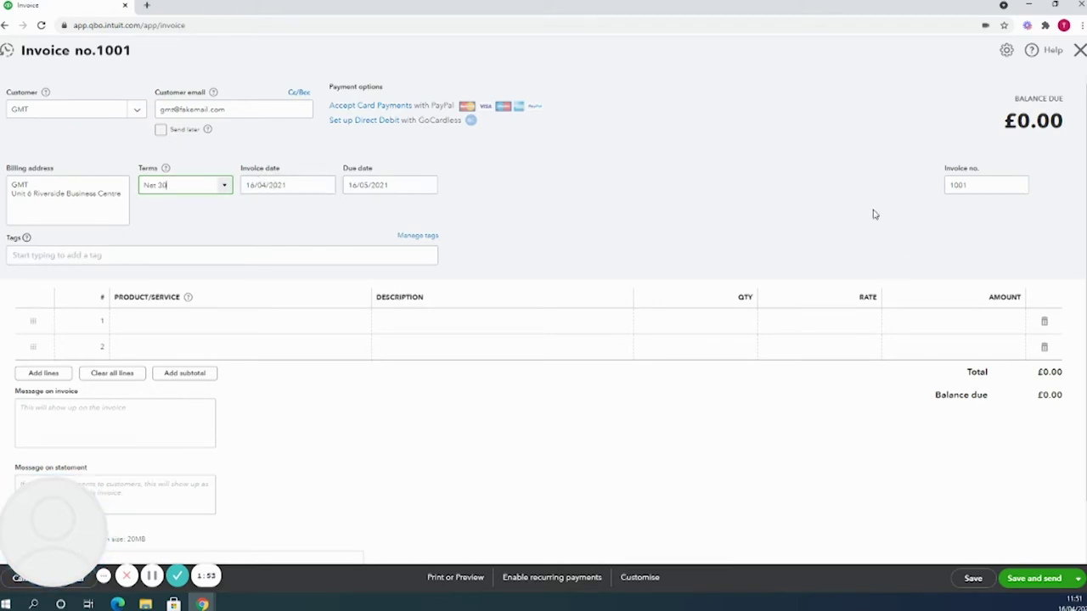
Change the invoice number from 1001 to 001.
{"action": "left_click", "coordinate": [946, 189]}
{"action": "left_click", "coordinate": [950, 189]}
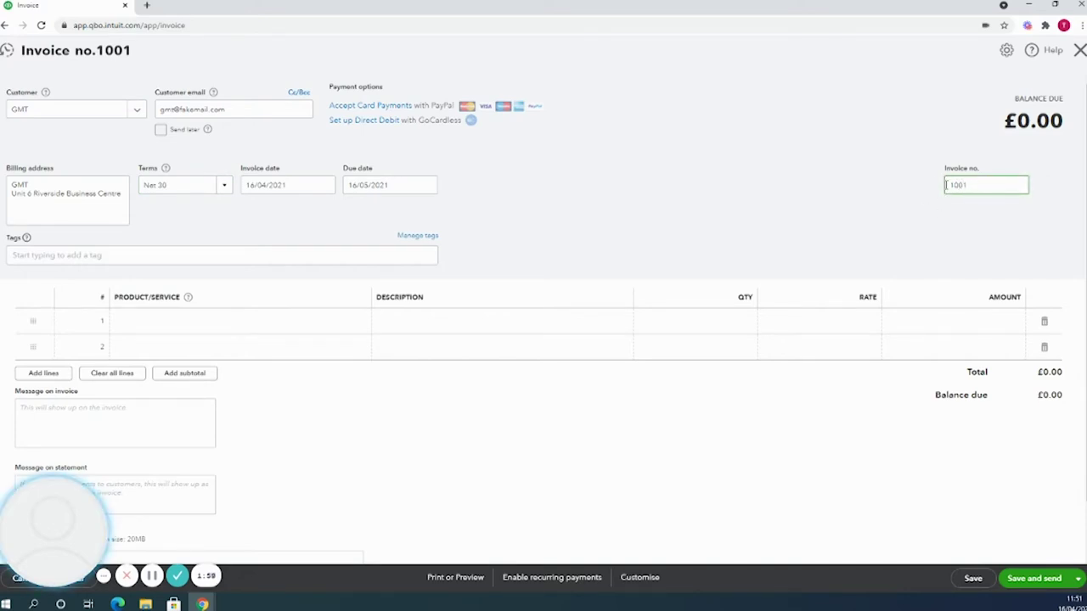
{"action": "left_click", "coordinate": [953, 187]}
{"action": "key", "text": "BackSpace"}
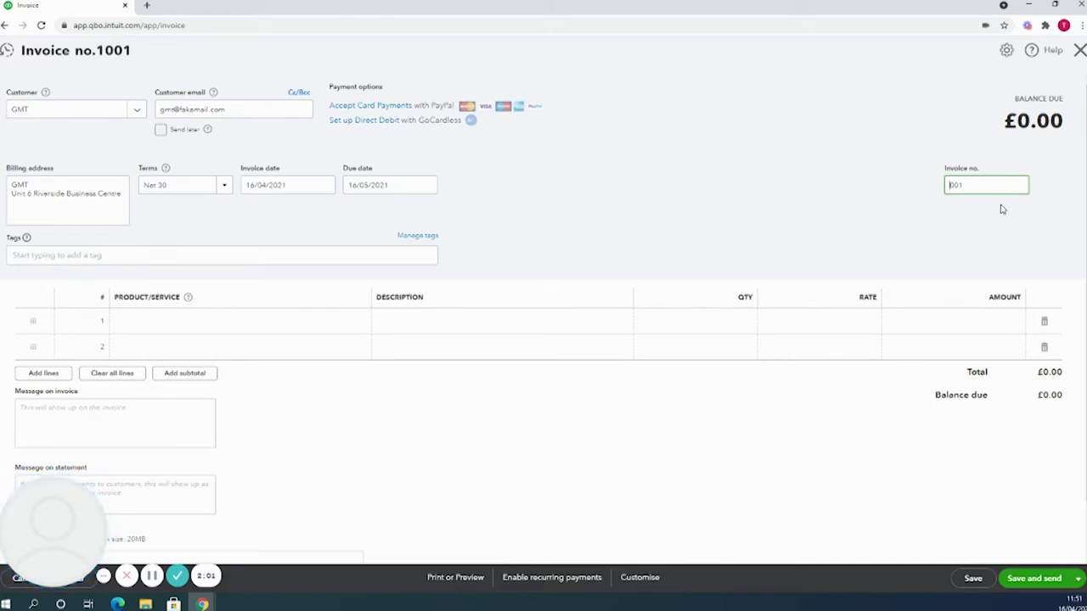
{"action": "left_click", "coordinate": [835, 200]}
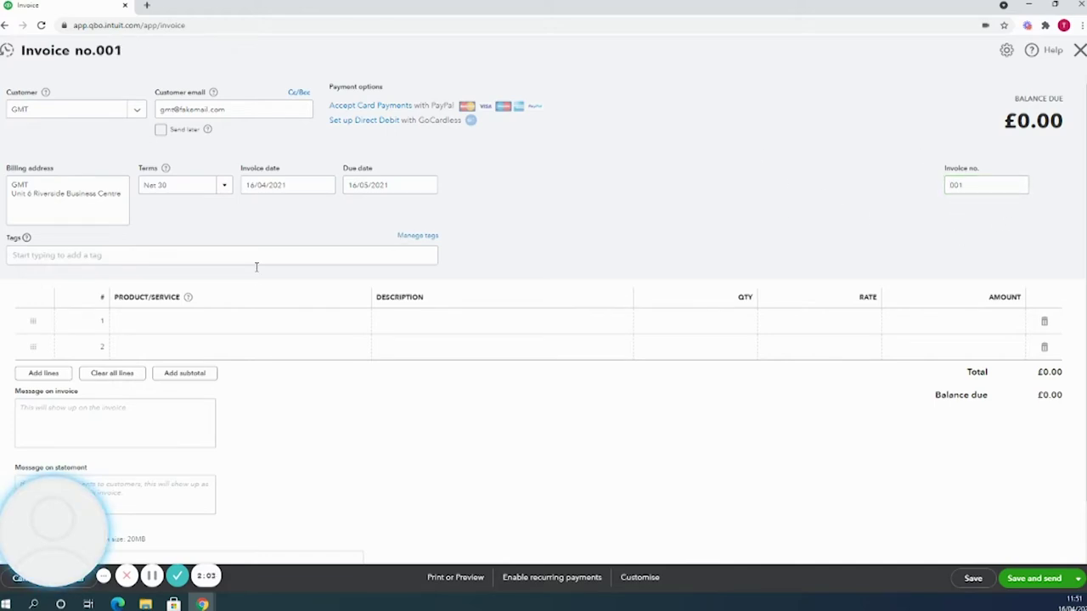
{"action": "left_click", "coordinate": [244, 326]}
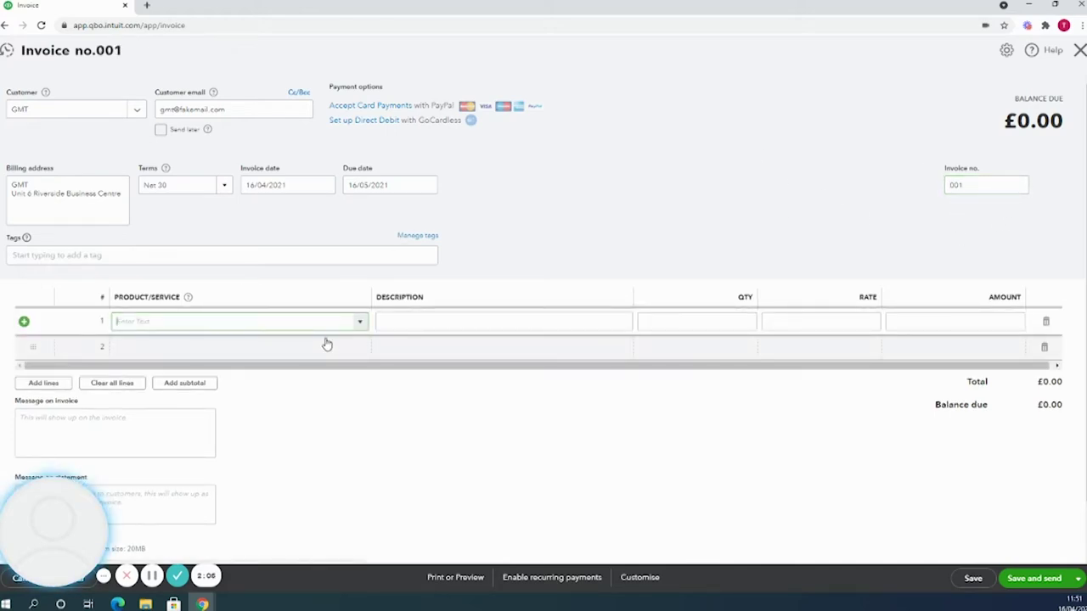
Add a Services line described '5 days work in March 2021', quantity 5 at rate 500.
{"action": "left_click", "coordinate": [364, 324]}
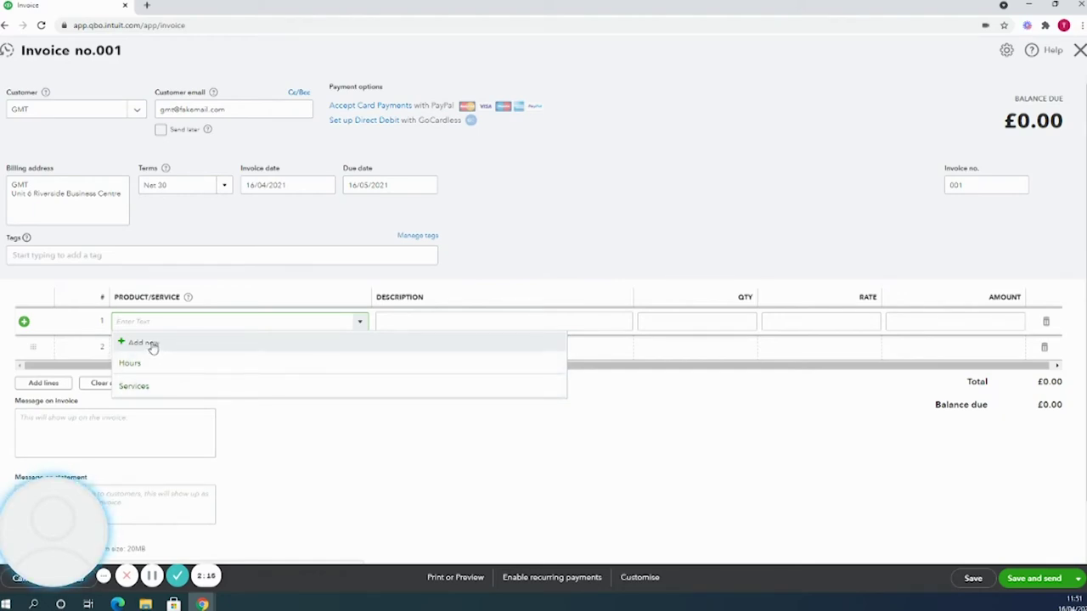
{"action": "left_click", "coordinate": [176, 386]}
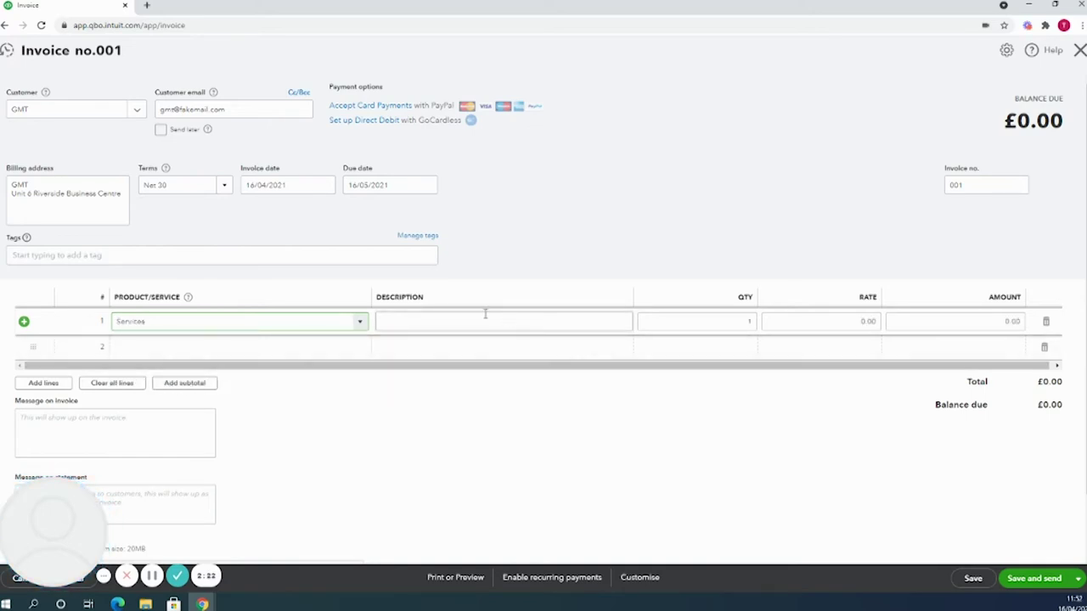
{"action": "left_click", "coordinate": [456, 322]}
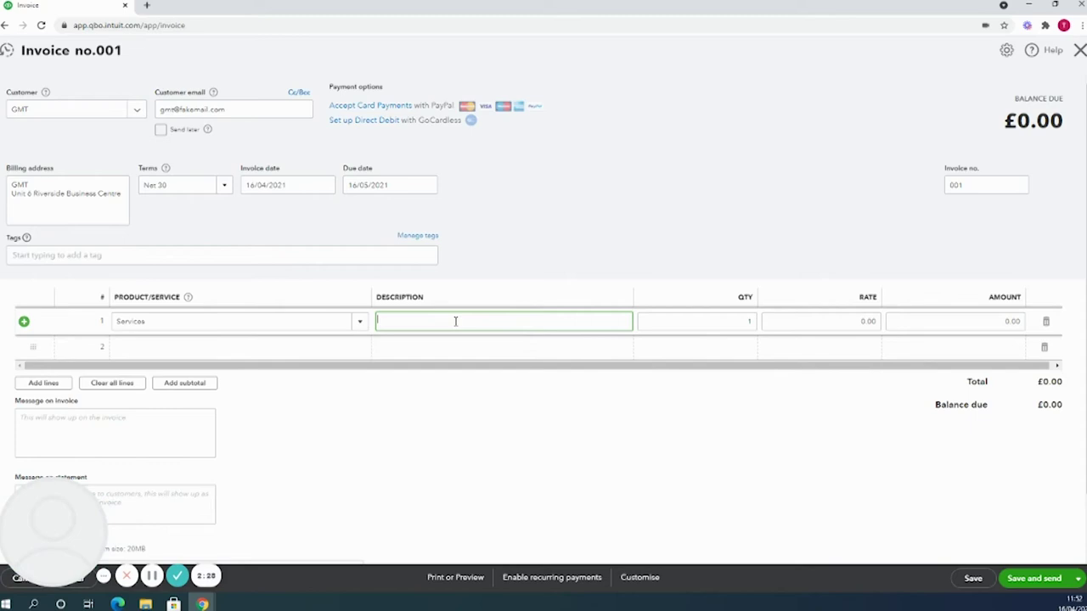
{"action": "type", "text": "days work in March 2021"}
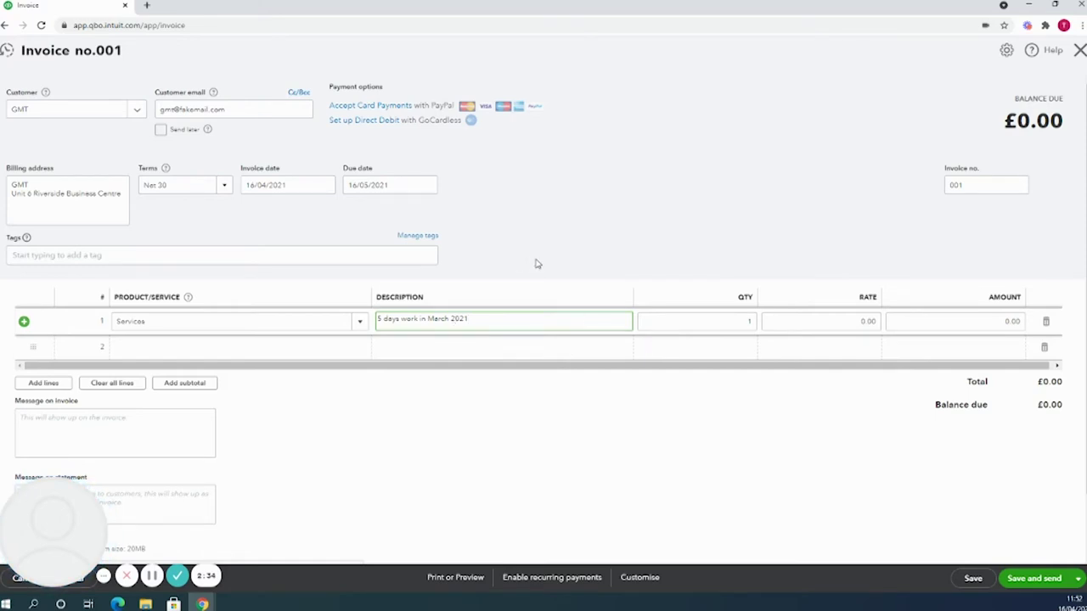
{"action": "left_click", "coordinate": [752, 321]}
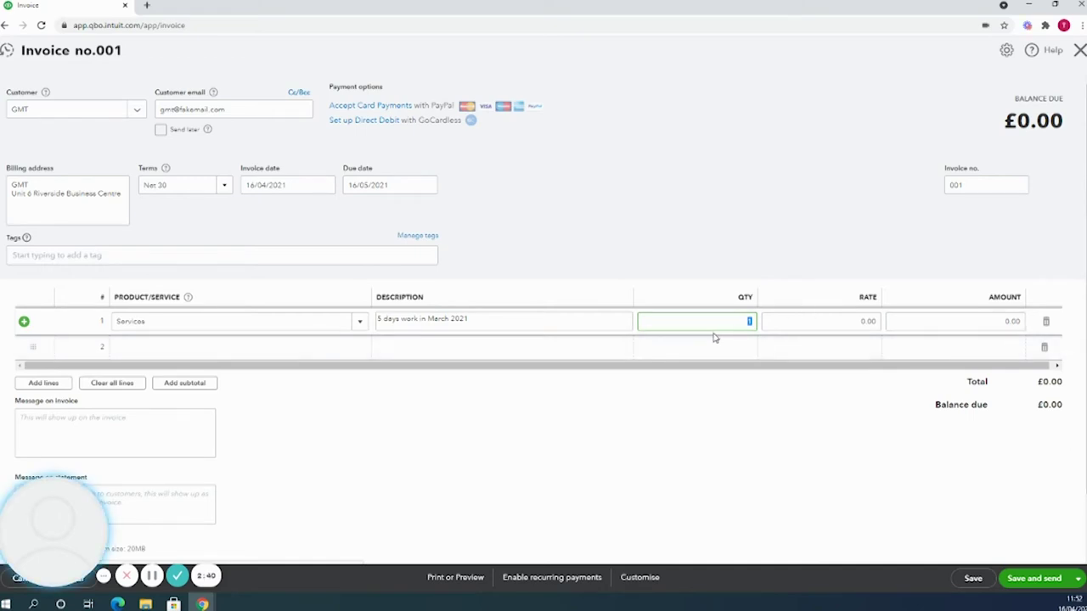
{"action": "left_click", "coordinate": [852, 321]}
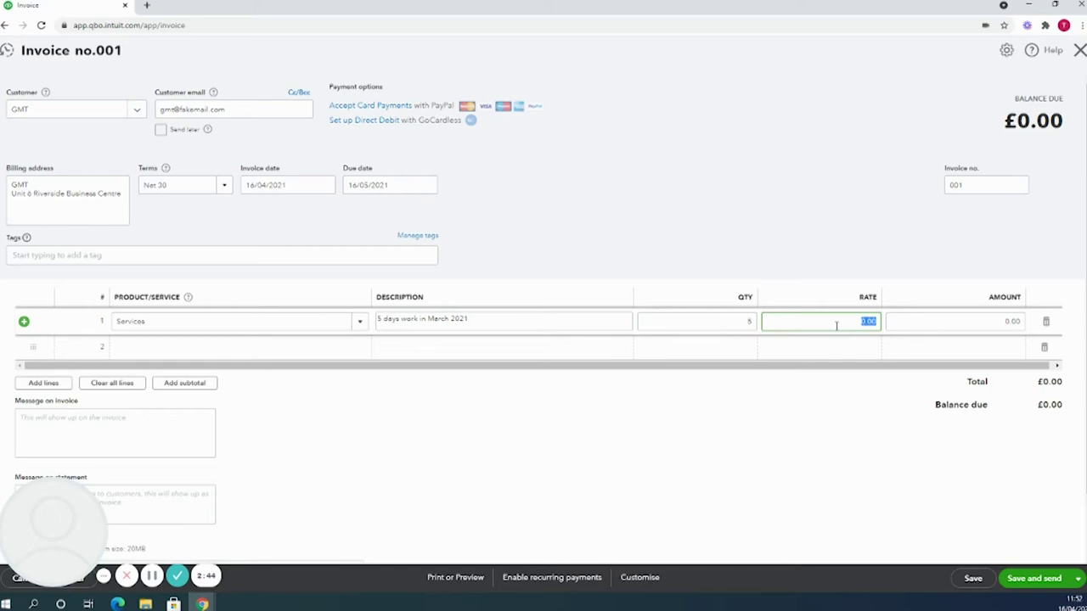
{"action": "type", "text": "500"}
{"action": "left_click", "coordinate": [820, 210]}
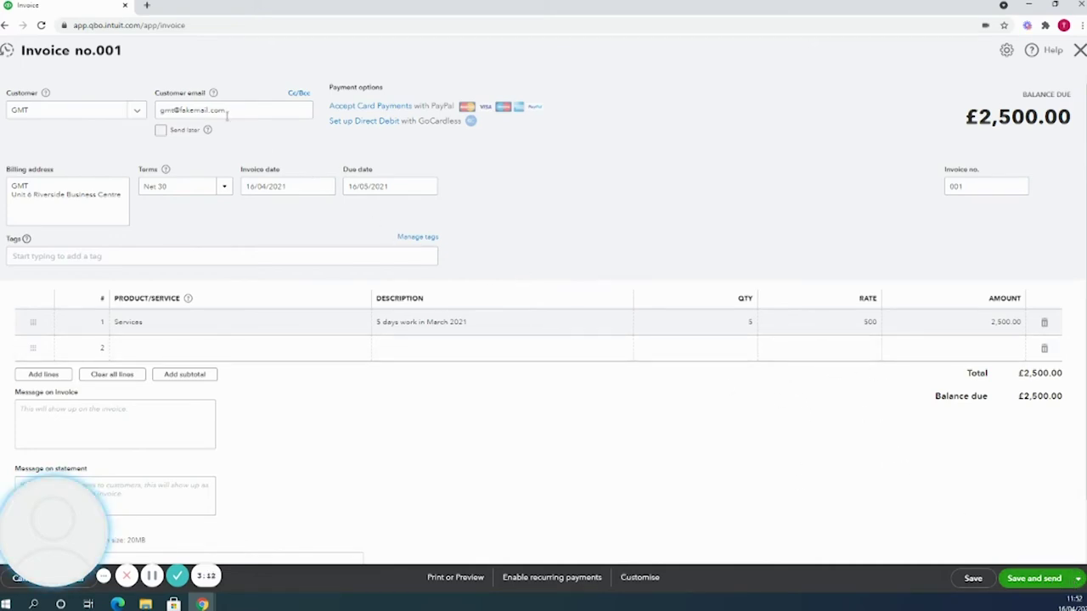
Save and close invoice 001, then dismiss the filter tip on the Invoices list.
{"action": "left_click", "coordinate": [1077, 579]}
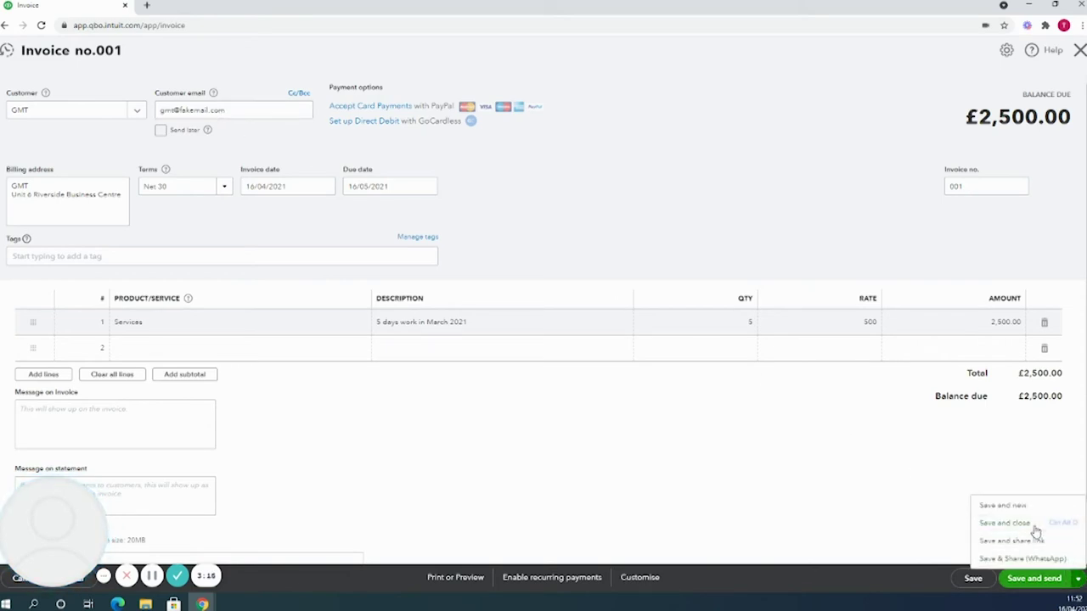
{"action": "left_click", "coordinate": [1036, 527]}
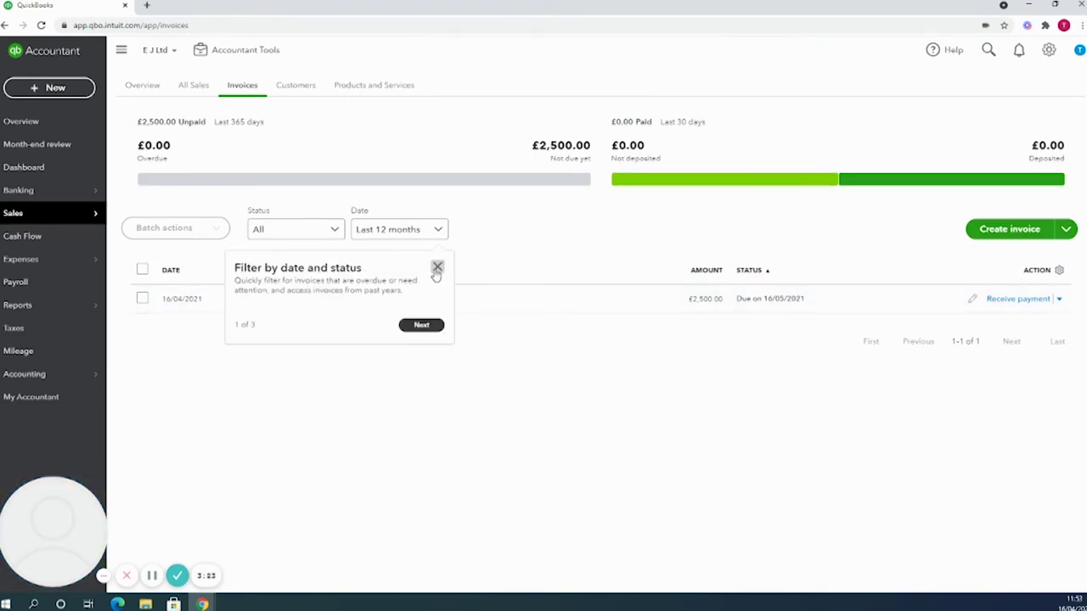
{"action": "left_click", "coordinate": [437, 268]}
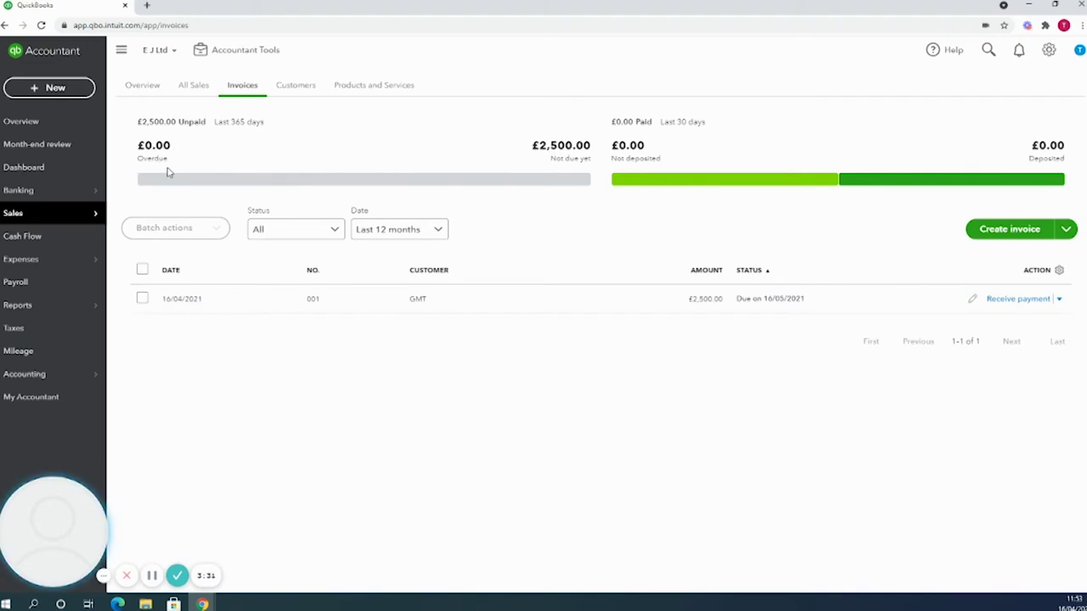
Open Banking and scroll down to the For review list with the £2,500.00 GMT INV 001 receipt.
{"action": "left_click", "coordinate": [70, 192]}
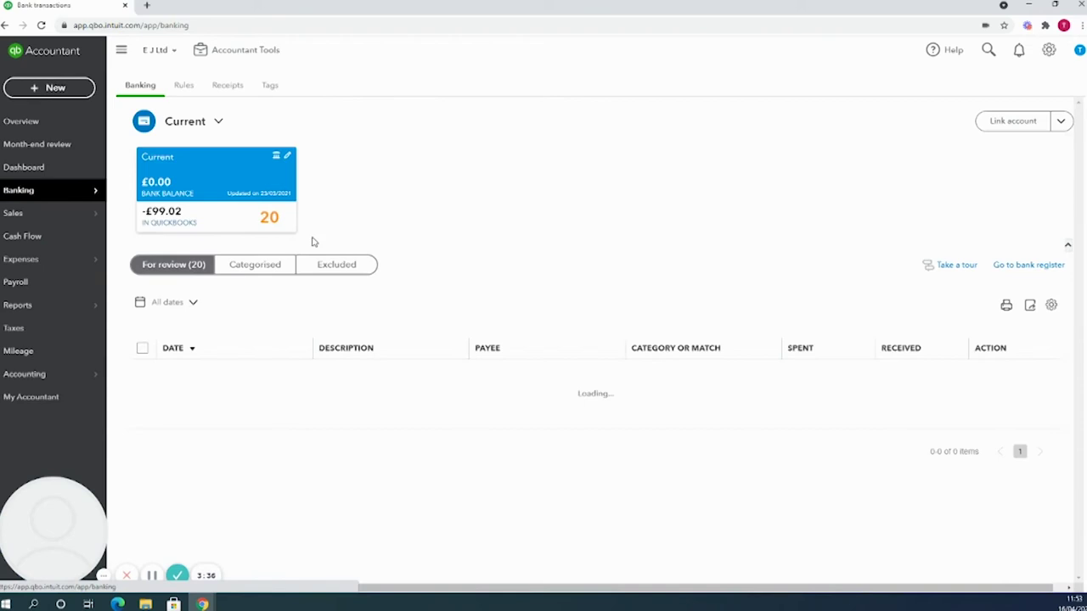
{"action": "scroll", "coordinate": [653, 316], "scroll_direction": "down", "scroll_amount": 1}
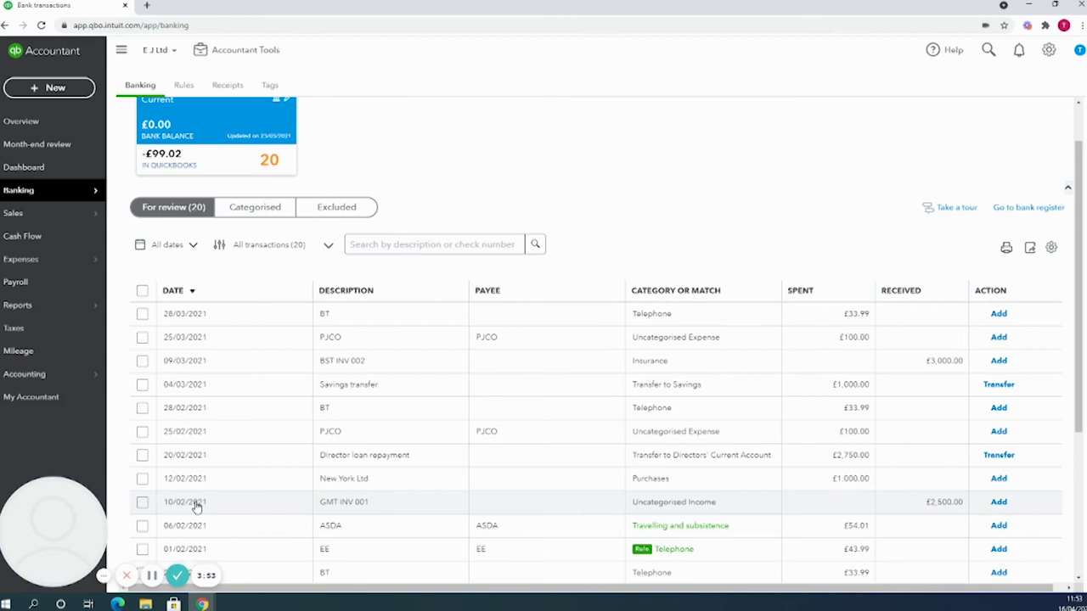
Find a match for the GMT INV 001 receipt, set To date to 20/05/2021, and match invoice 001.
{"action": "left_click", "coordinate": [655, 509]}
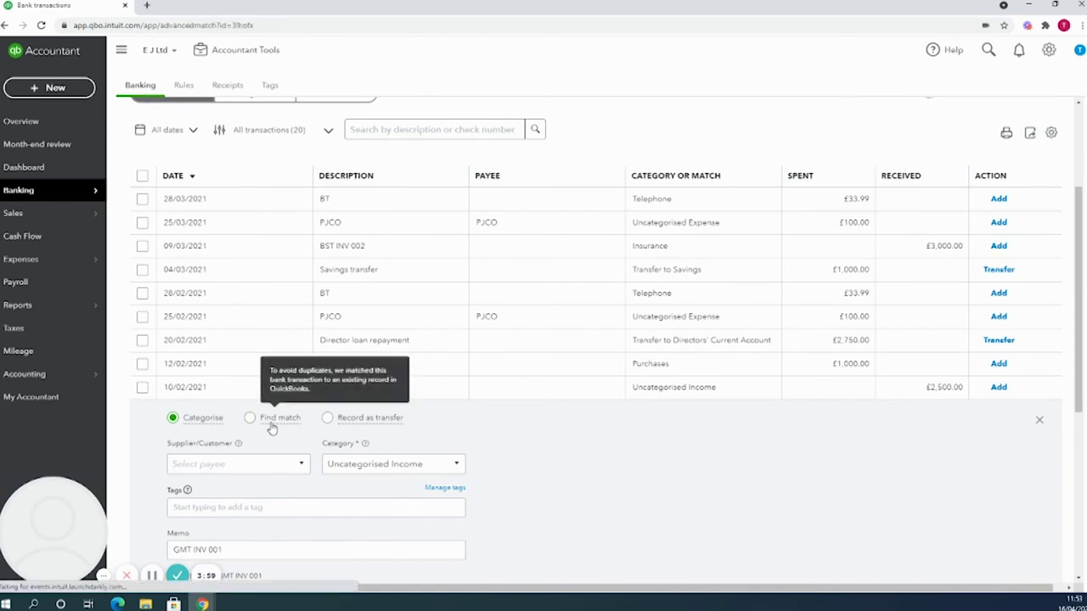
{"action": "left_click", "coordinate": [273, 429]}
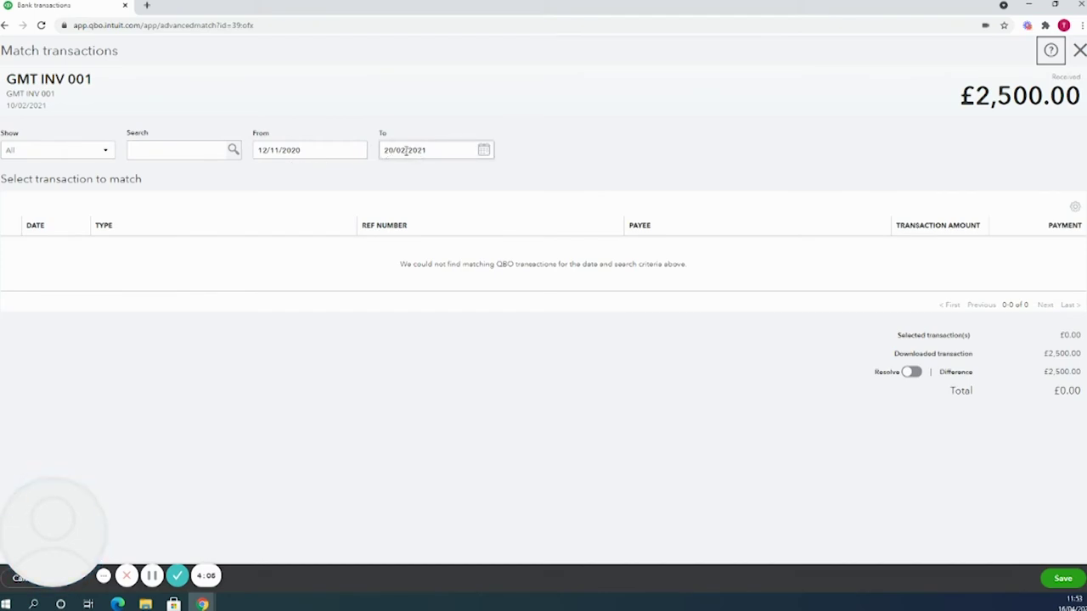
{"action": "left_click", "coordinate": [405, 150]}
{"action": "left_click", "coordinate": [406, 150]}
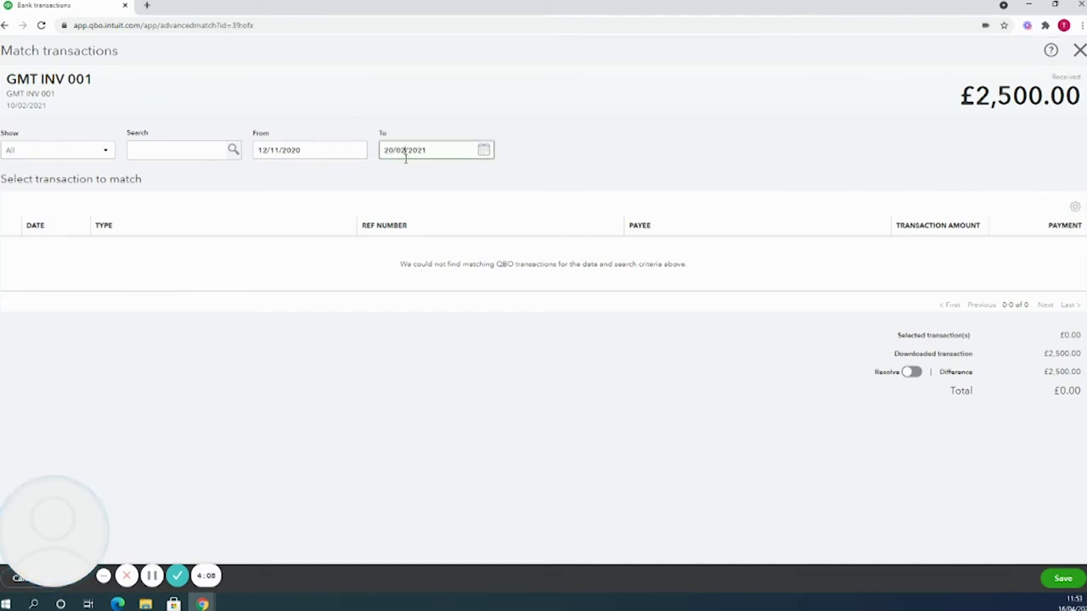
{"action": "key", "text": "BackSpace"}
{"action": "type", "text": "5"}
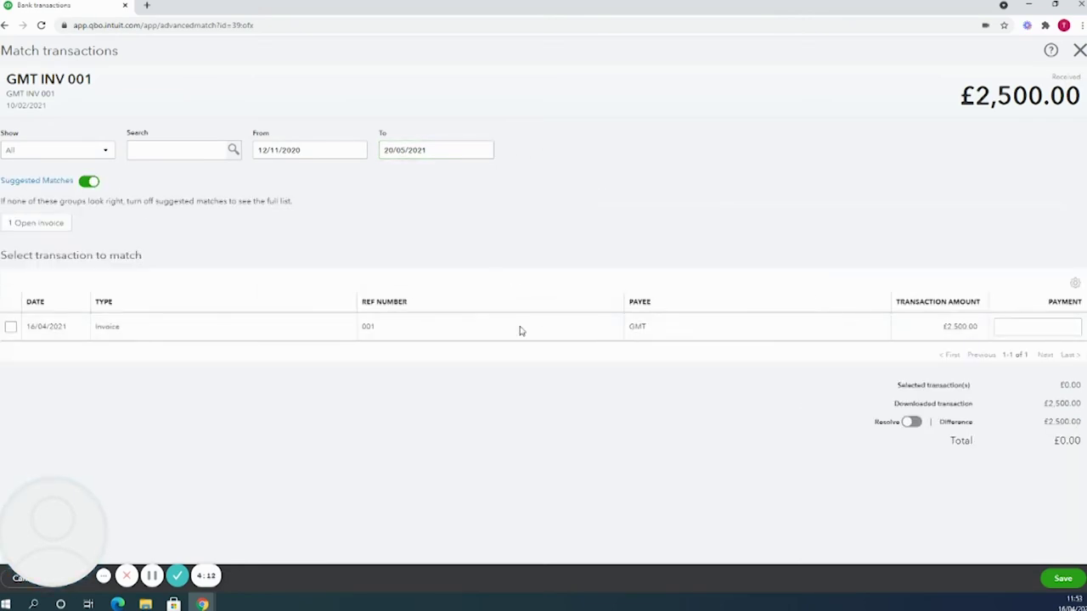
{"action": "left_click", "coordinate": [50, 225]}
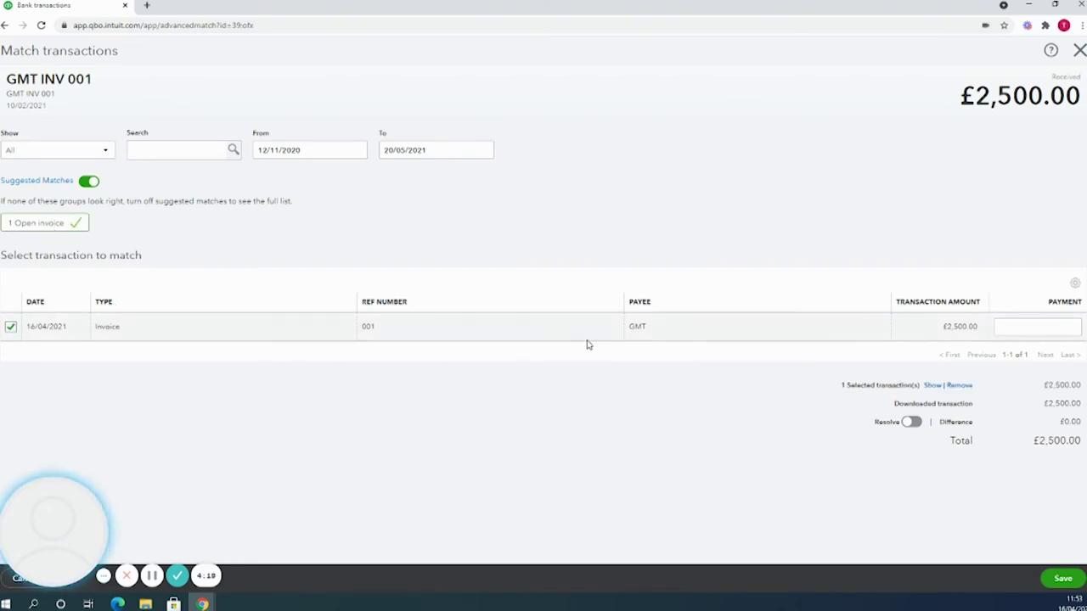
{"action": "left_click", "coordinate": [1064, 580]}
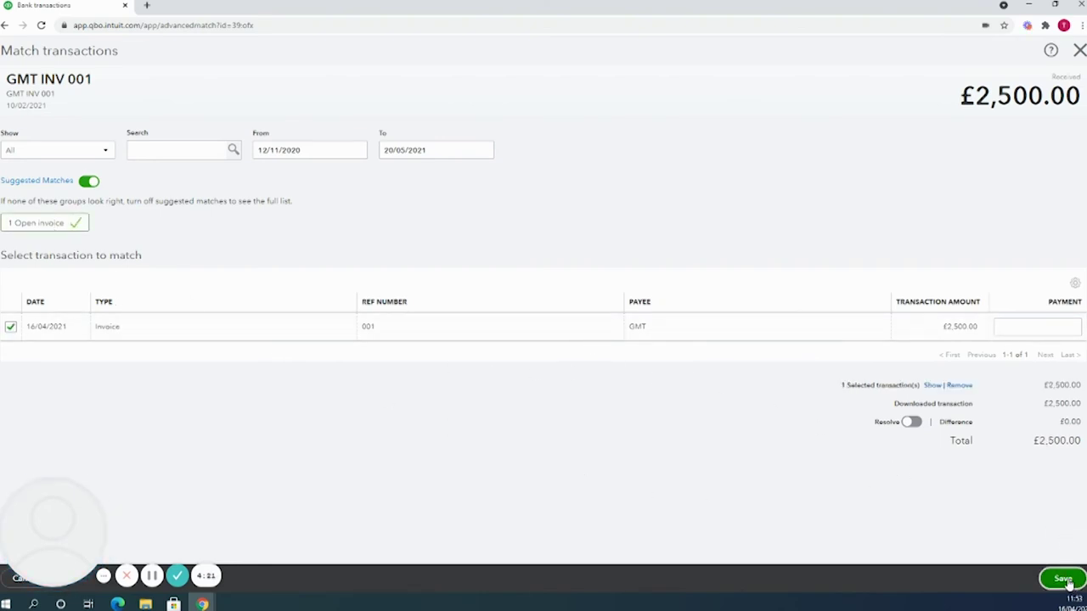
Return to Sales > Invoices and review invoice 001's details panel showing it Deposited.
{"action": "scroll", "coordinate": [762, 386], "scroll_direction": "down", "scroll_amount": 2}
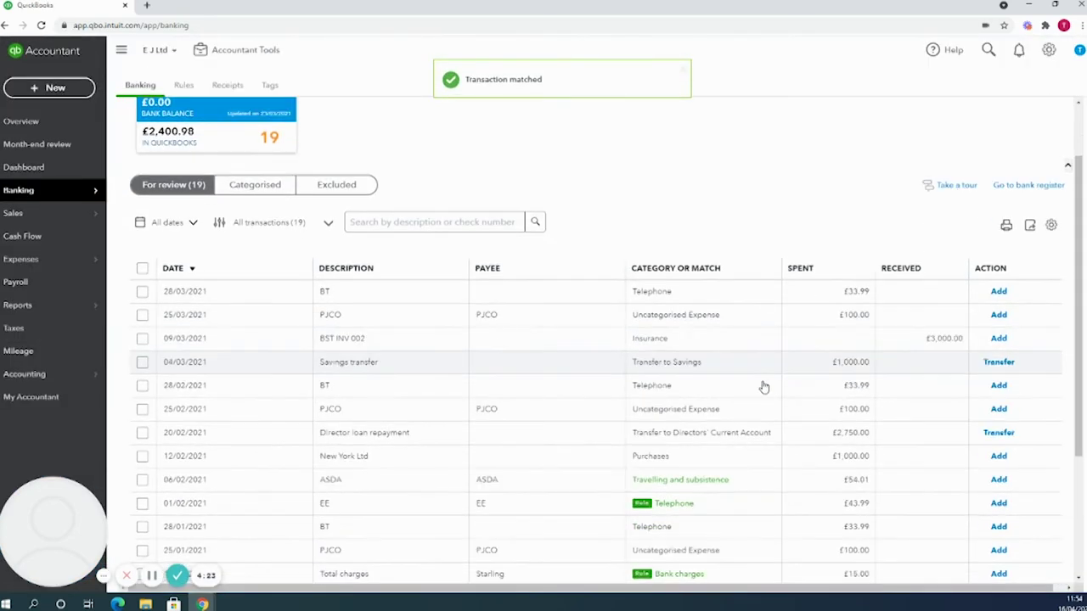
{"action": "scroll", "coordinate": [597, 387], "scroll_direction": "up", "scroll_amount": 2}
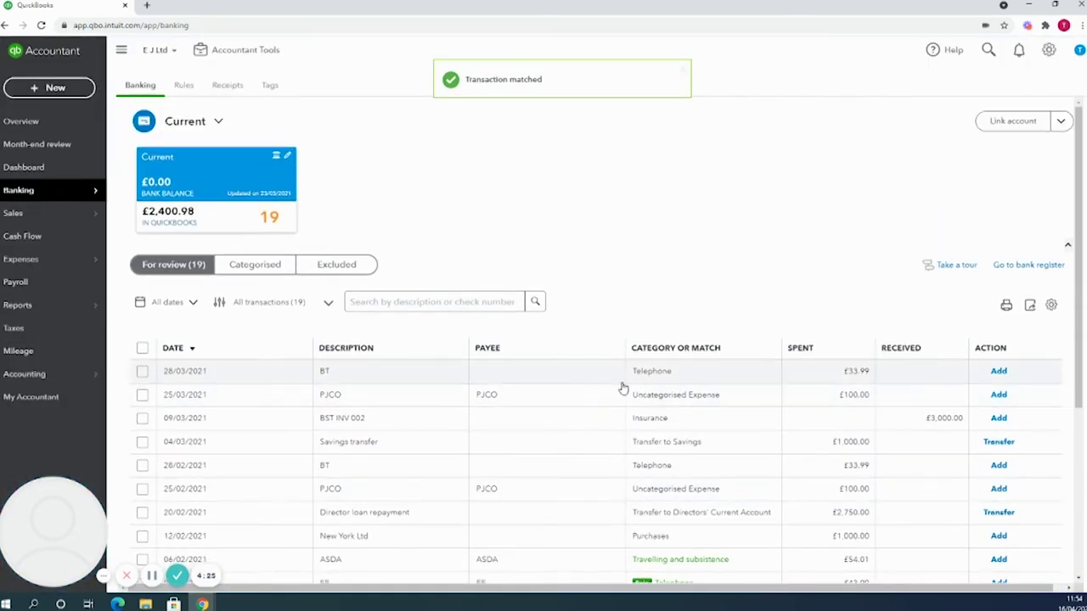
{"action": "mouse_move", "coordinate": [28, 219]}
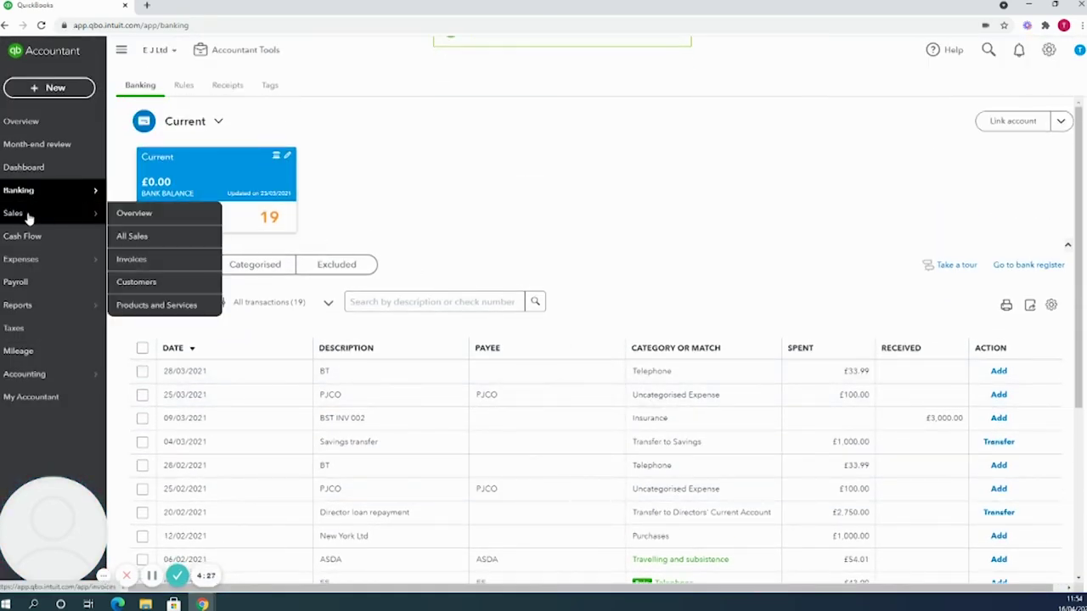
{"action": "left_click", "coordinate": [152, 260]}
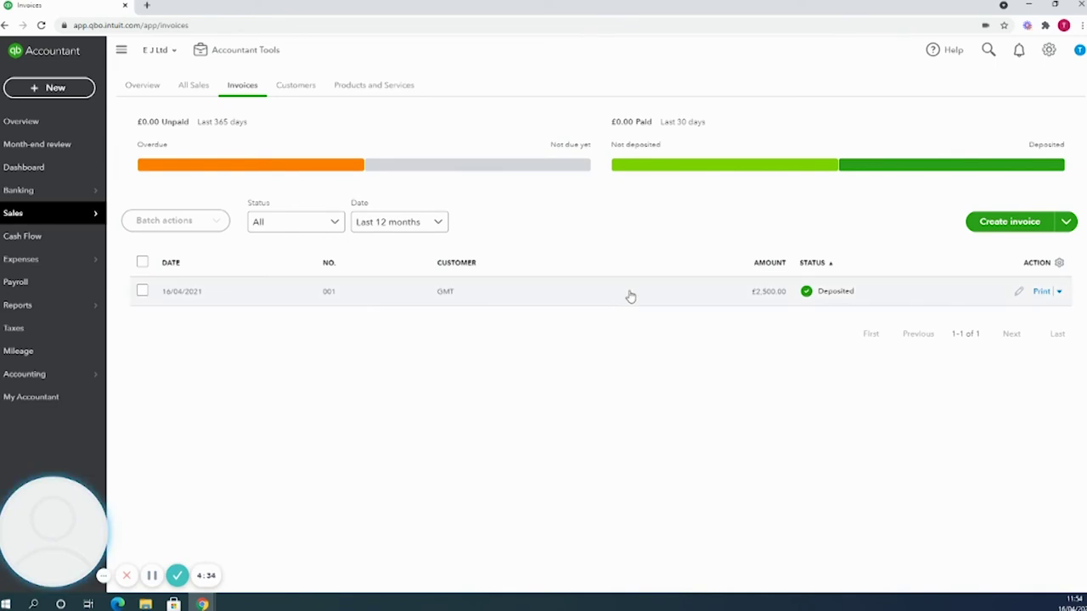
{"action": "left_click", "coordinate": [505, 292]}
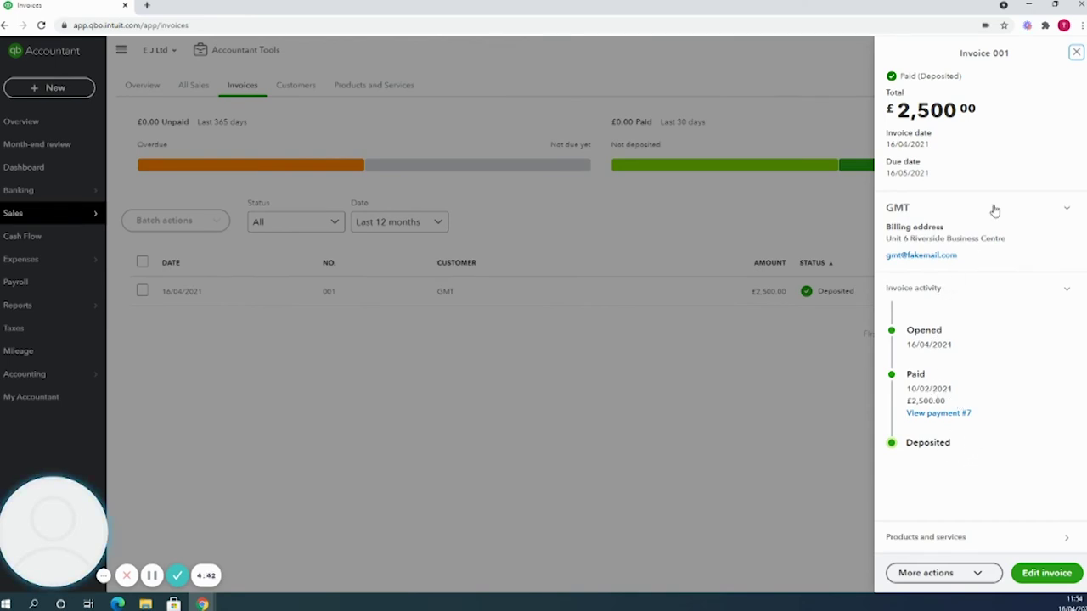
{"action": "left_click", "coordinate": [1075, 54]}
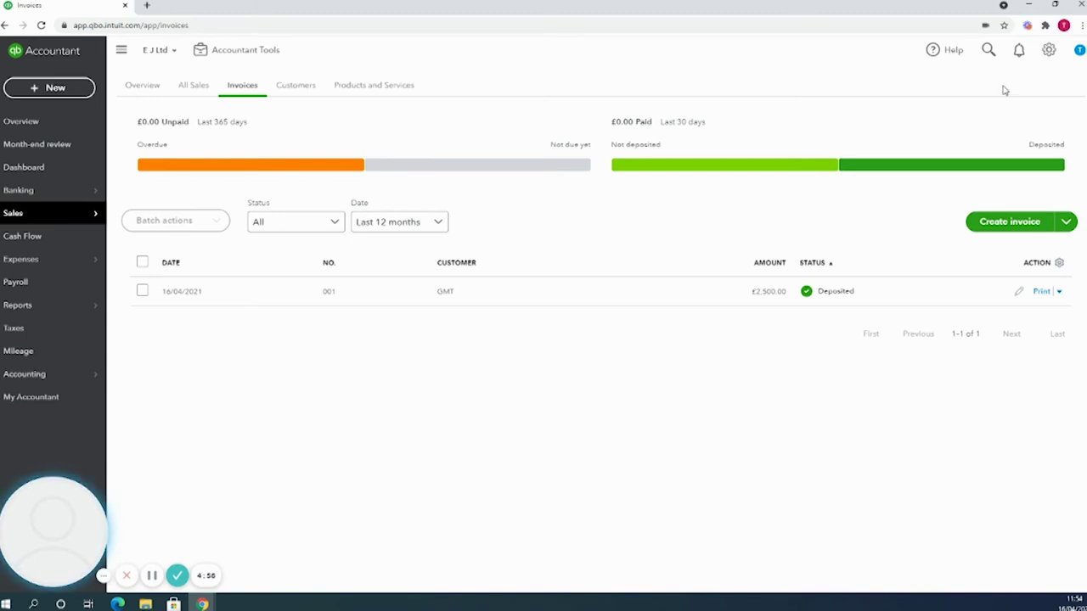
Check the Sales tab of Account and settings, where Progress Invoicing is On, then close settings.
{"action": "left_click", "coordinate": [1051, 53]}
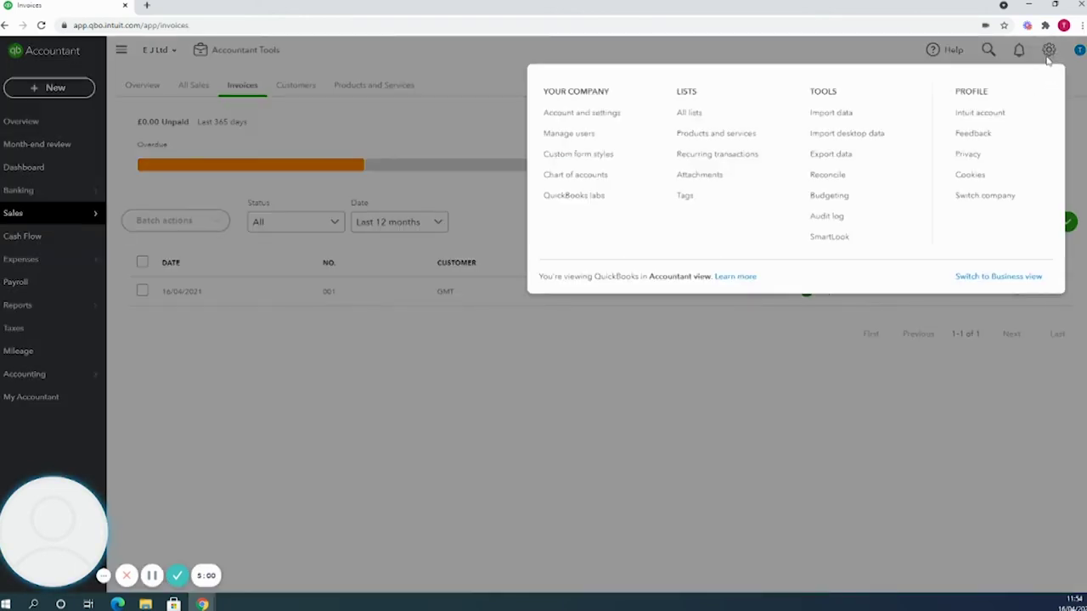
{"action": "left_click", "coordinate": [613, 116]}
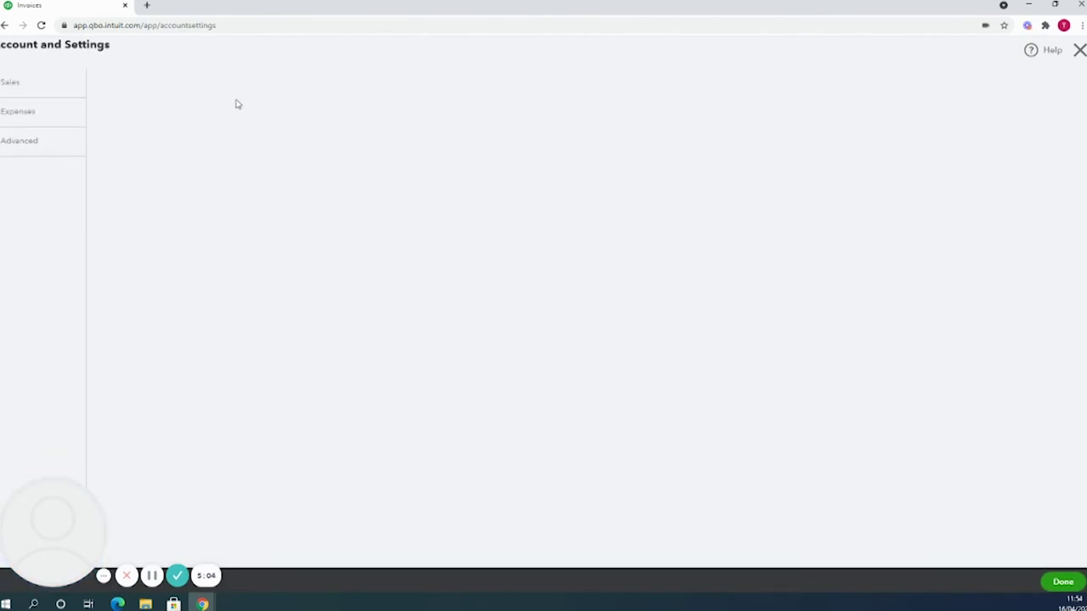
{"action": "left_click", "coordinate": [56, 112]}
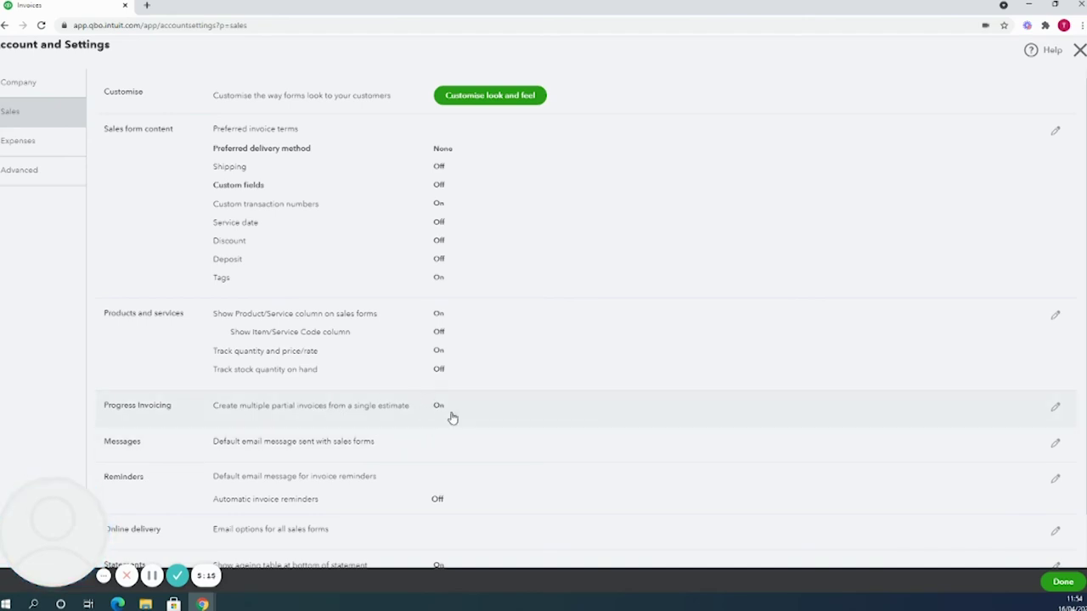
{"action": "left_click", "coordinate": [1063, 583]}
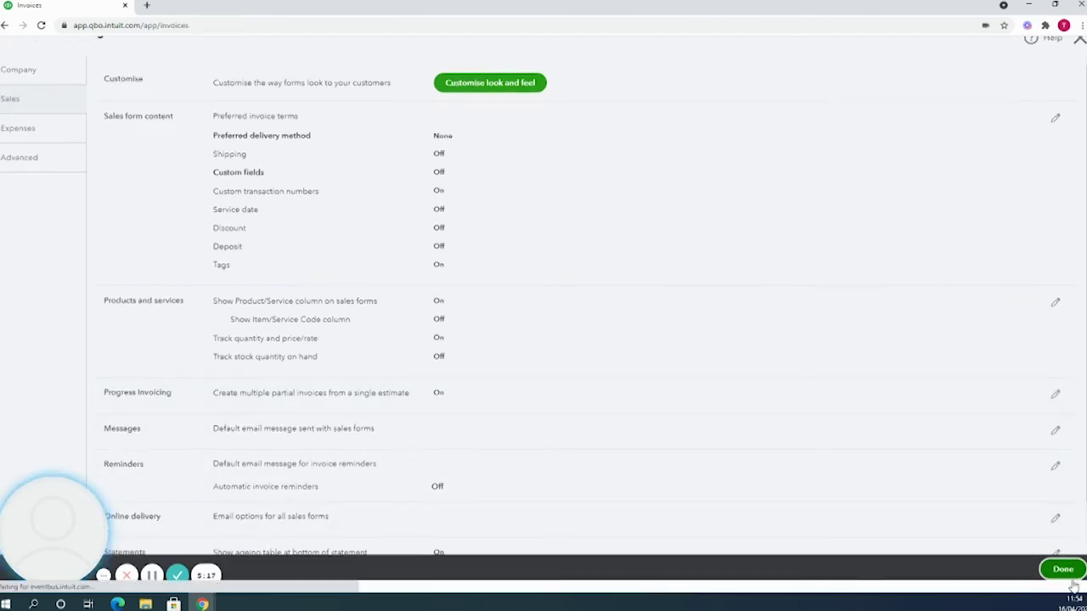
Start a new estimate and add BST as a new customer.
{"action": "left_click", "coordinate": [51, 89]}
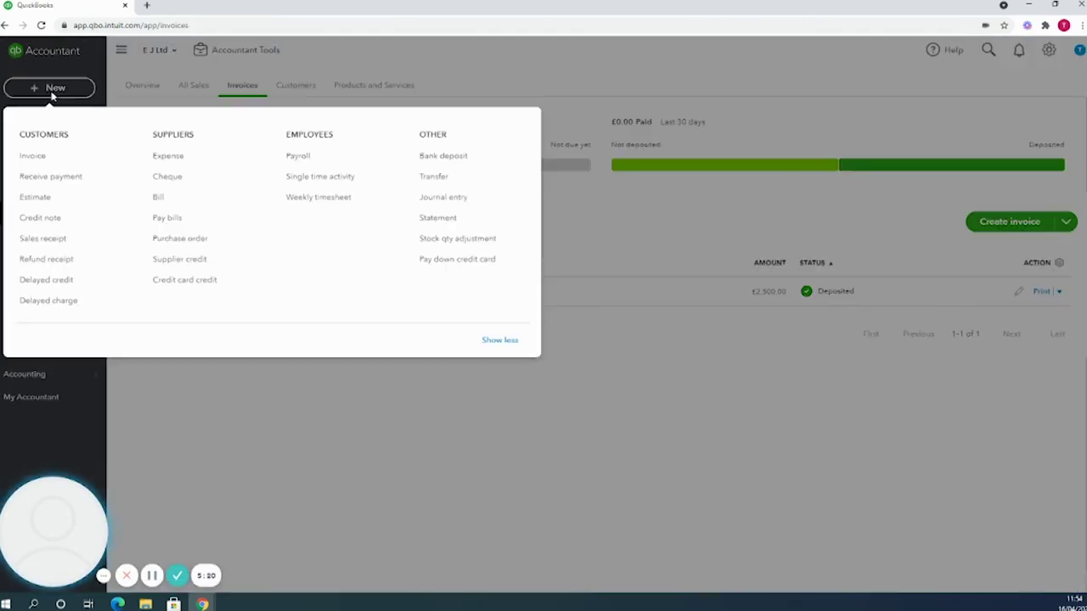
{"action": "left_click", "coordinate": [47, 208]}
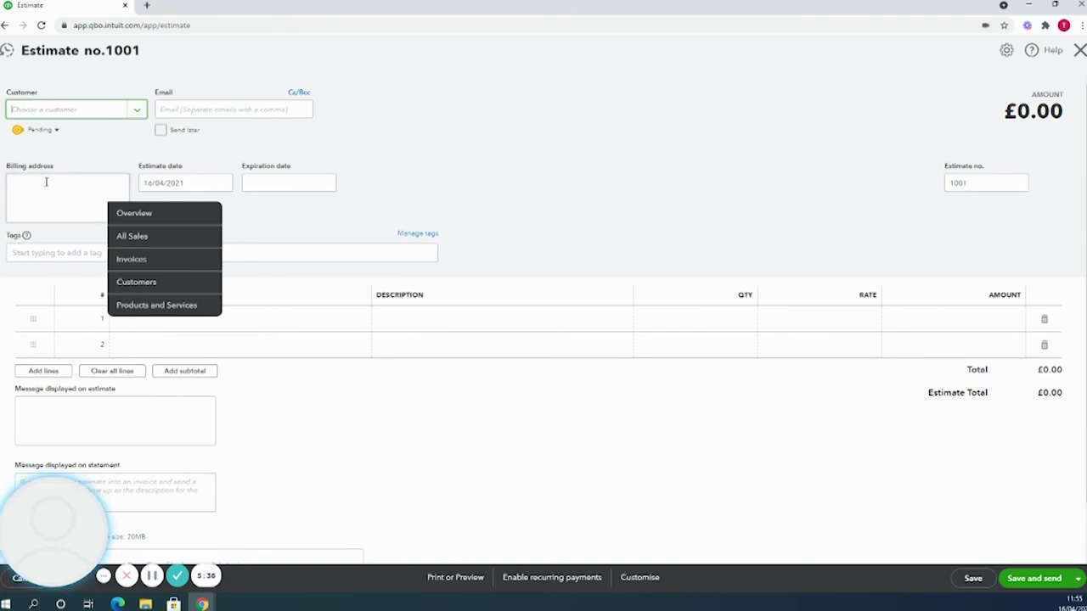
{"action": "type", "text": "BST"}
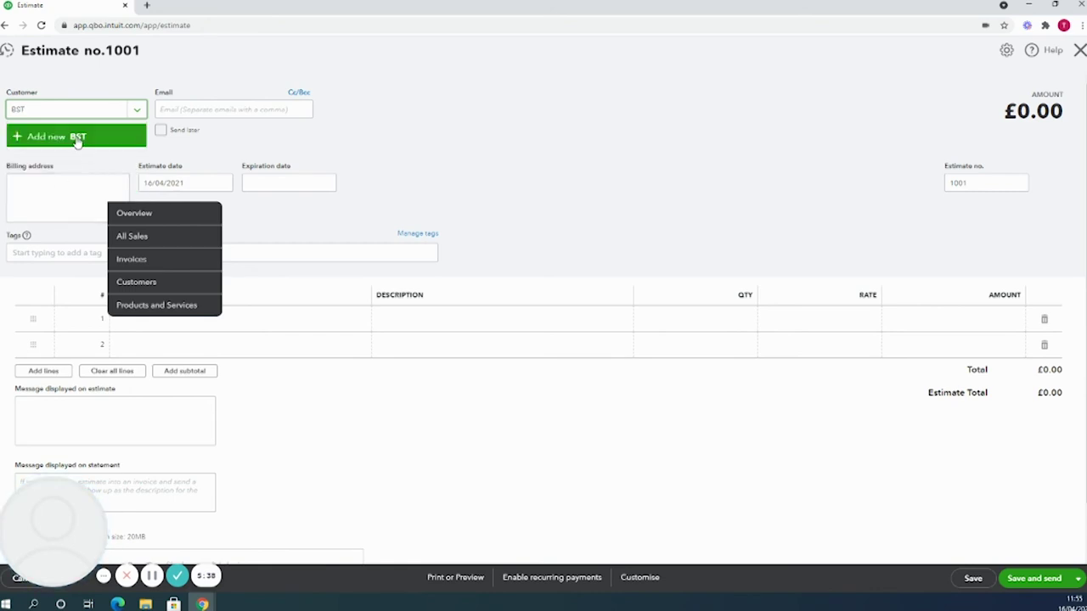
{"action": "left_click", "coordinate": [77, 141]}
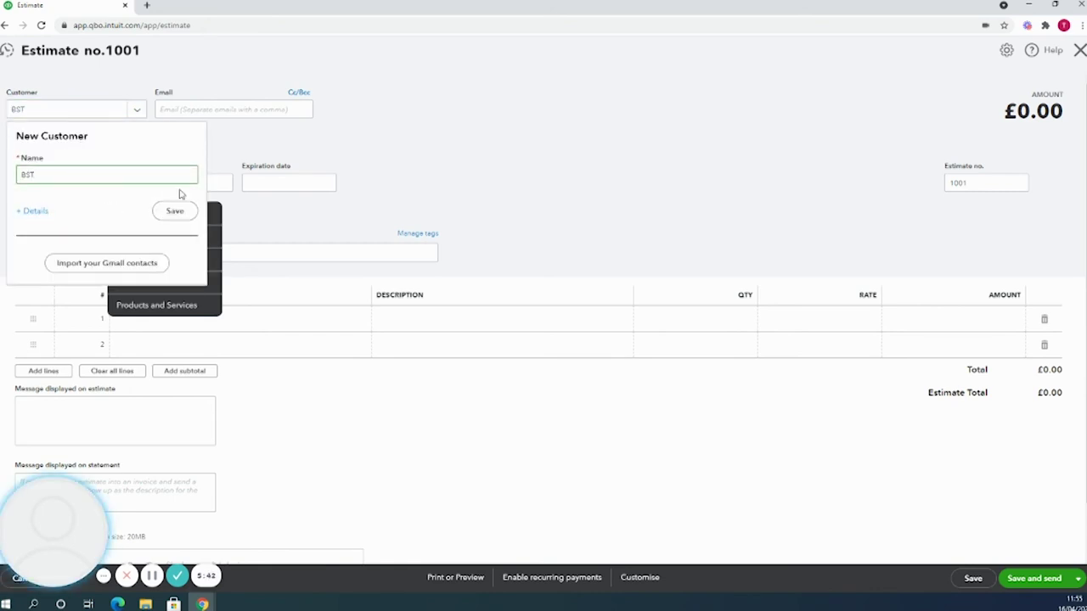
{"action": "left_click", "coordinate": [175, 214]}
{"action": "left_click", "coordinate": [175, 212]}
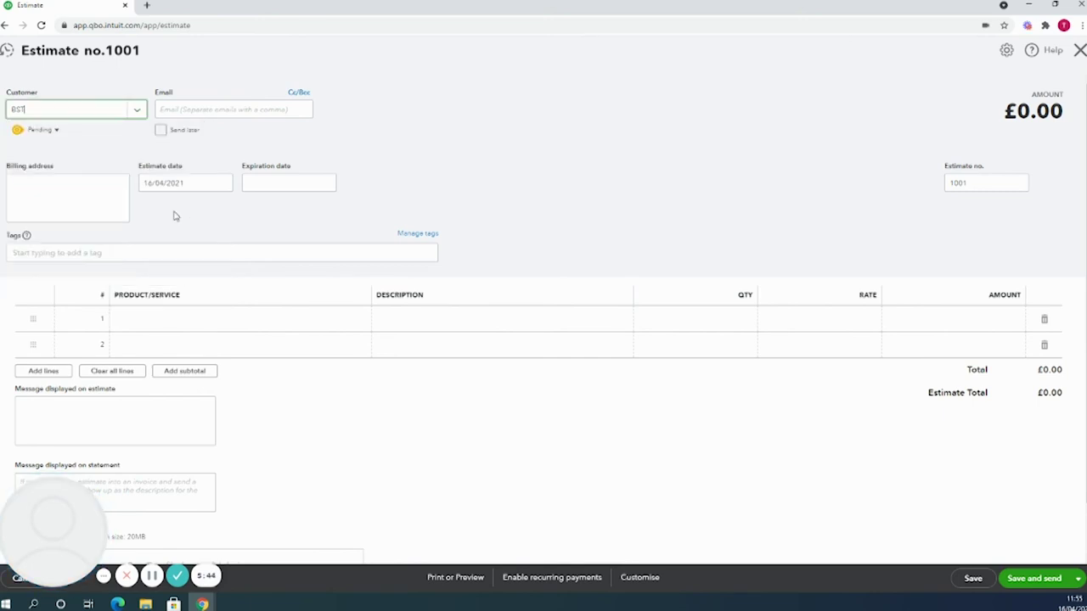
Set the estimate date to 01/01/2021.
{"action": "left_click", "coordinate": [175, 181]}
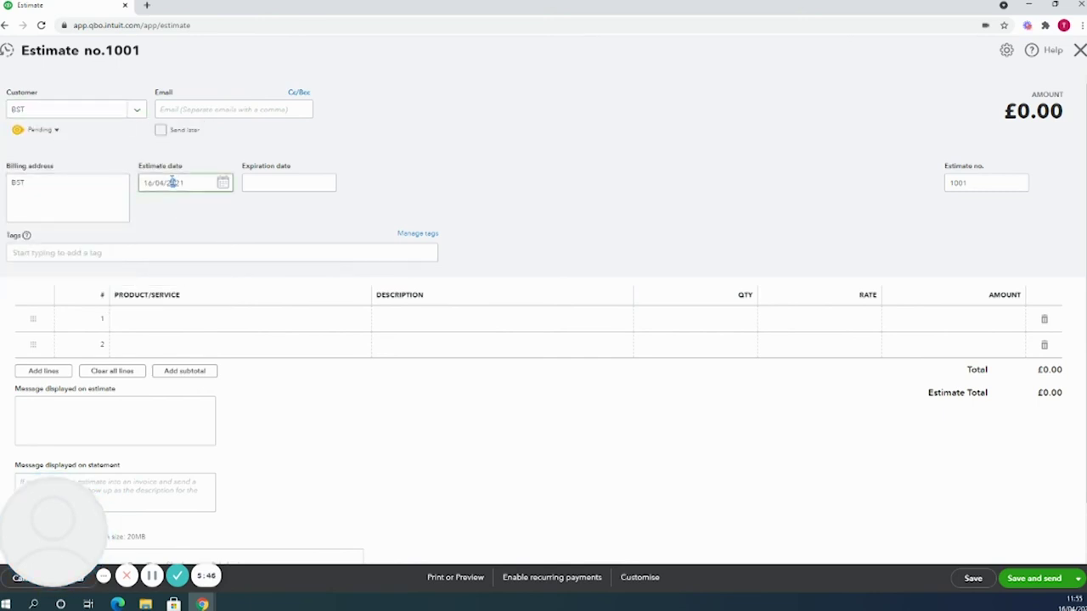
{"action": "triple_click", "coordinate": [171, 183]}
{"action": "type", "text": "01/01/2021"}
{"action": "left_click", "coordinate": [570, 147]}
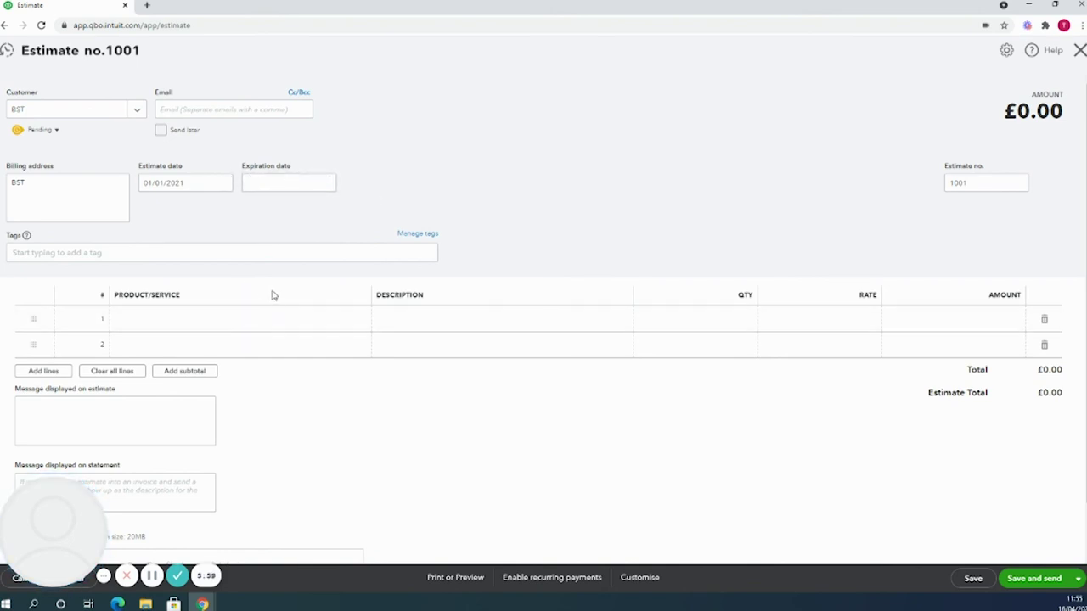
Put Services on the first line with description 'Quote for work in February 2021'.
{"action": "left_click", "coordinate": [340, 320]}
{"action": "left_click", "coordinate": [360, 320]}
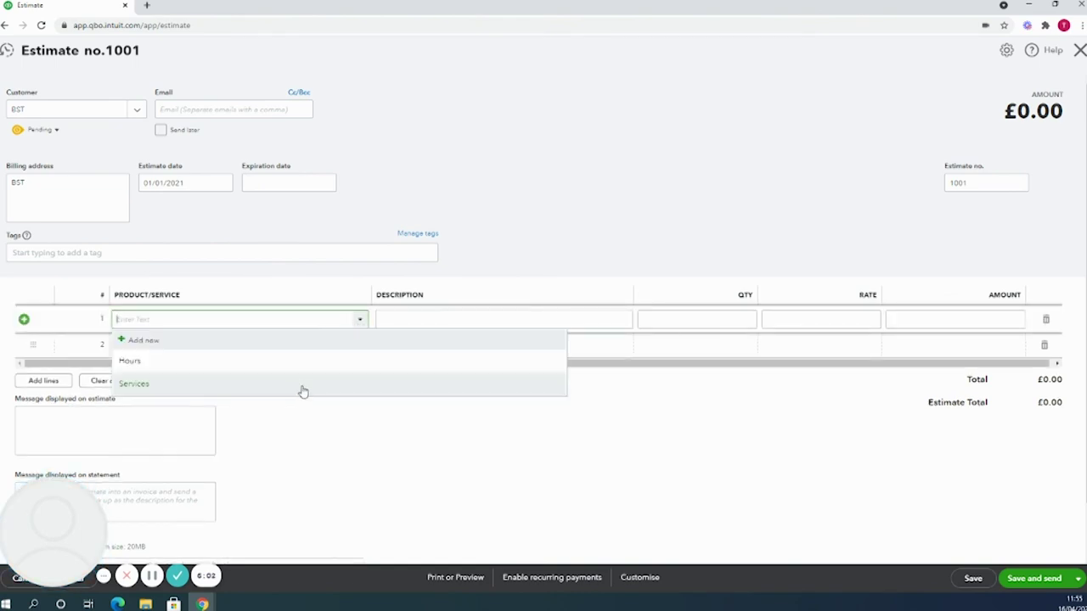
{"action": "left_click", "coordinate": [303, 391]}
{"action": "left_click", "coordinate": [450, 318]}
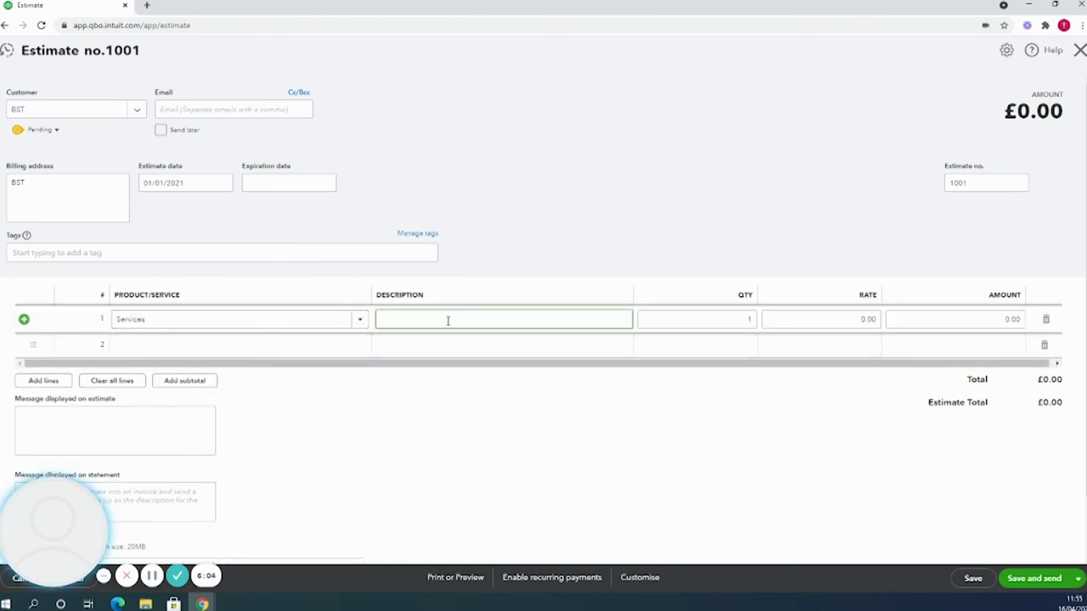
{"action": "type", "text": "Quot"}
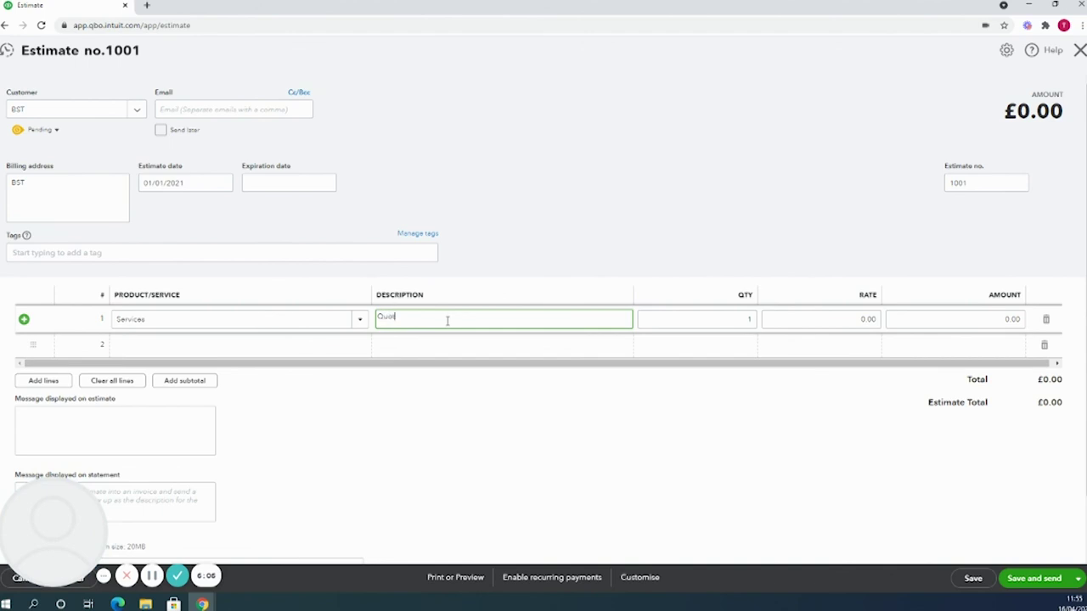
{"action": "type", "text": "e for work"}
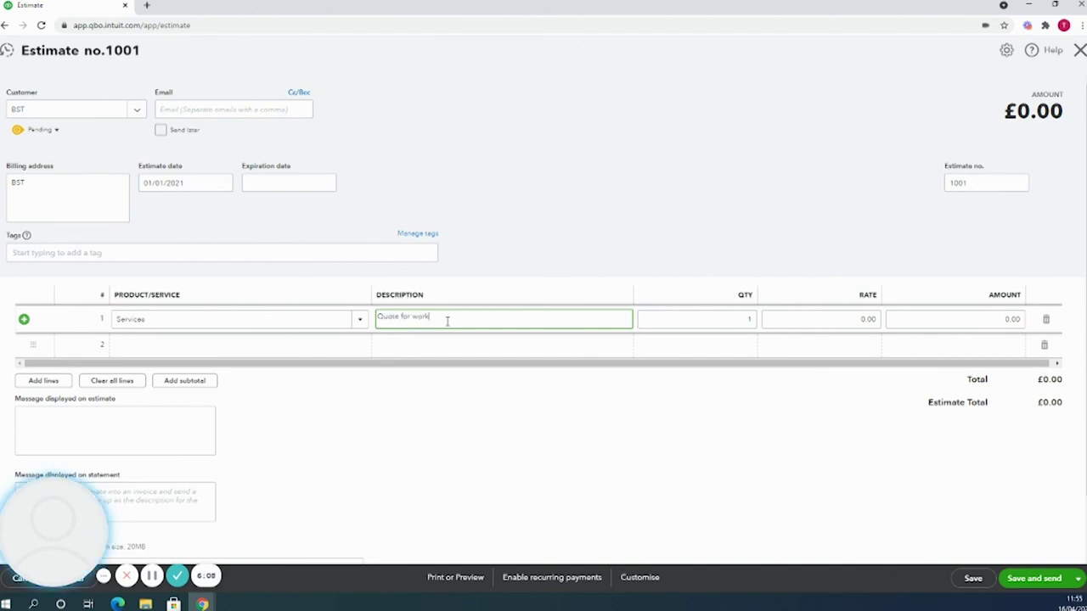
{"action": "type", "text": " in February 2021"}
Set quantity 10 at rate 1,000 for £10,000.00, then save and close the estimate.
{"action": "left_click", "coordinate": [750, 318]}
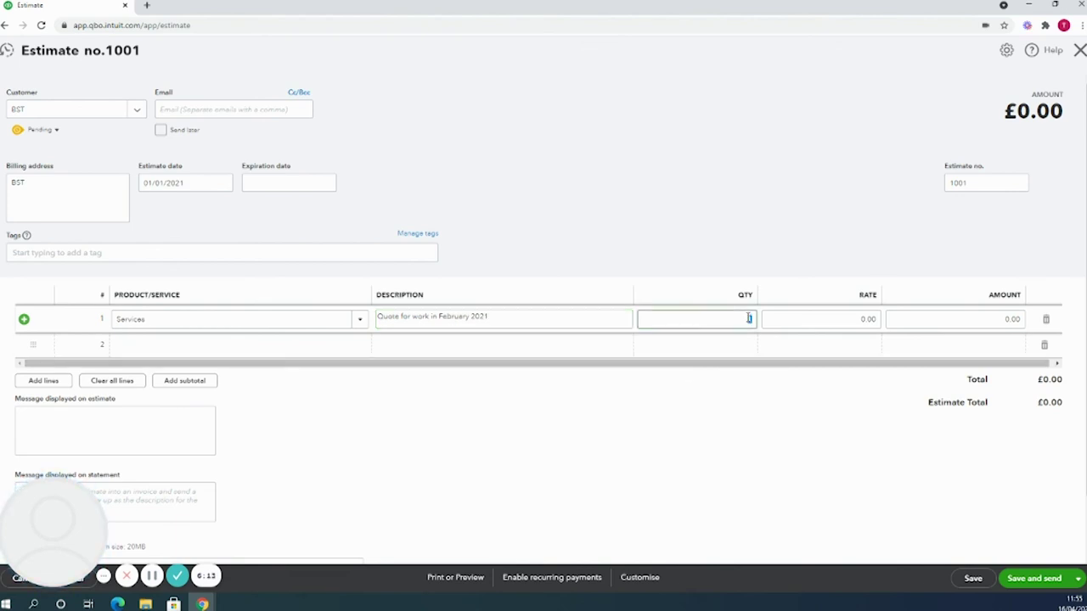
{"action": "type", "text": "10"}
{"action": "left_click", "coordinate": [811, 321]}
{"action": "type", "text": "100"}
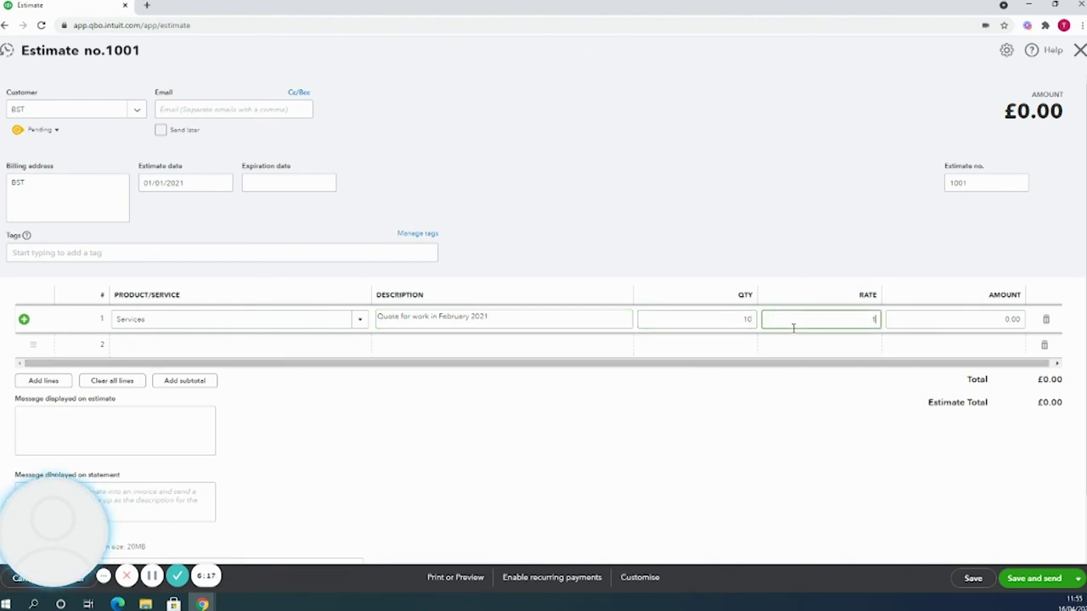
{"action": "left_click", "coordinate": [1007, 364]}
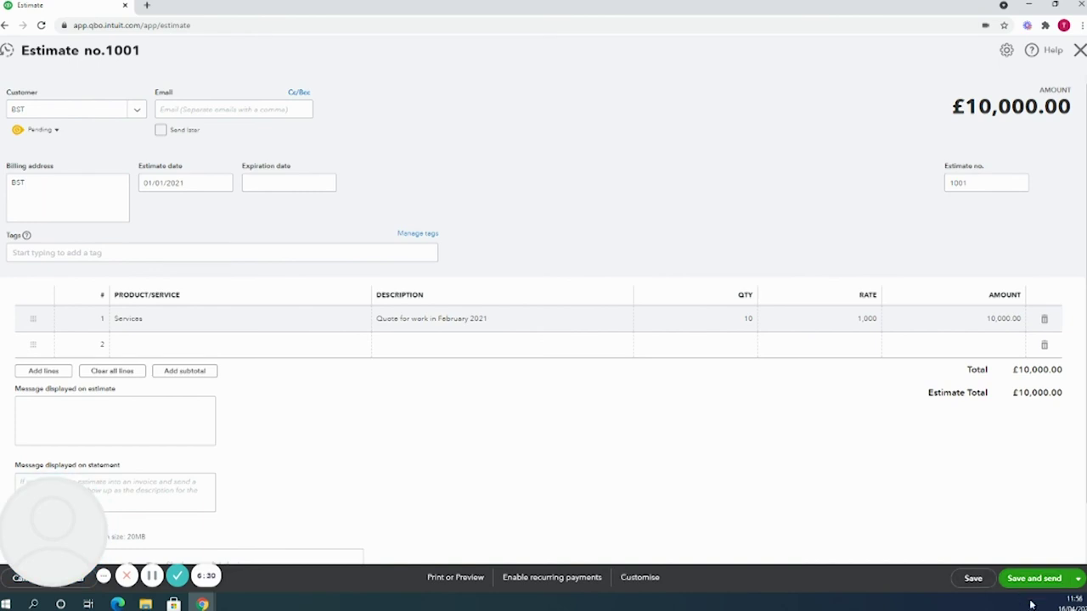
{"action": "left_click", "coordinate": [1077, 578]}
{"action": "left_click", "coordinate": [1038, 559]}
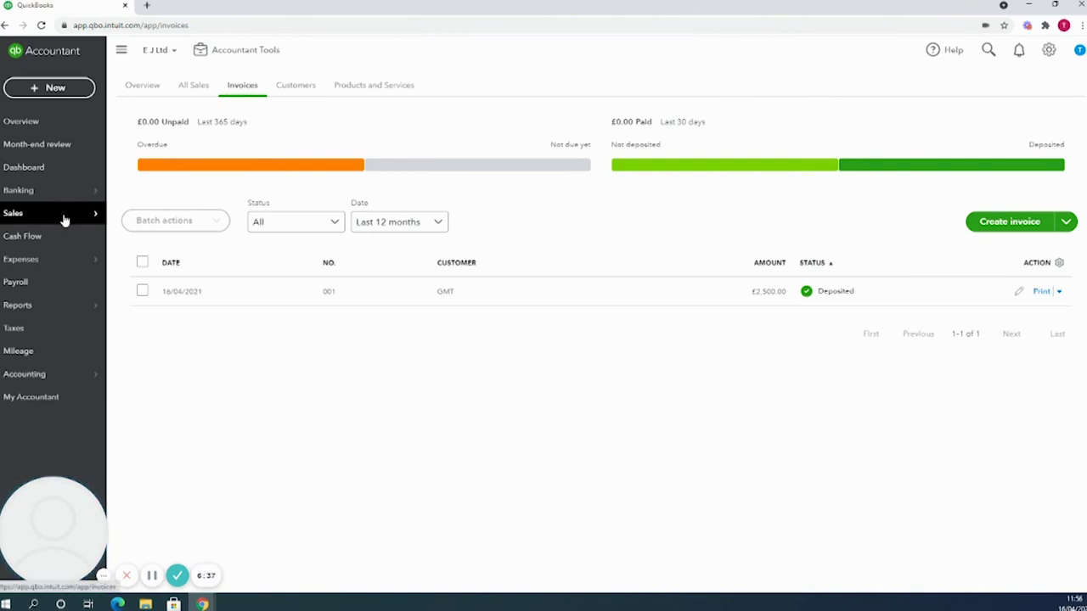
Check BST's customer page for pending estimate 1001 at £10,000.00, then reopen it.
{"action": "mouse_move", "coordinate": [96, 223]}
{"action": "left_click", "coordinate": [182, 284]}
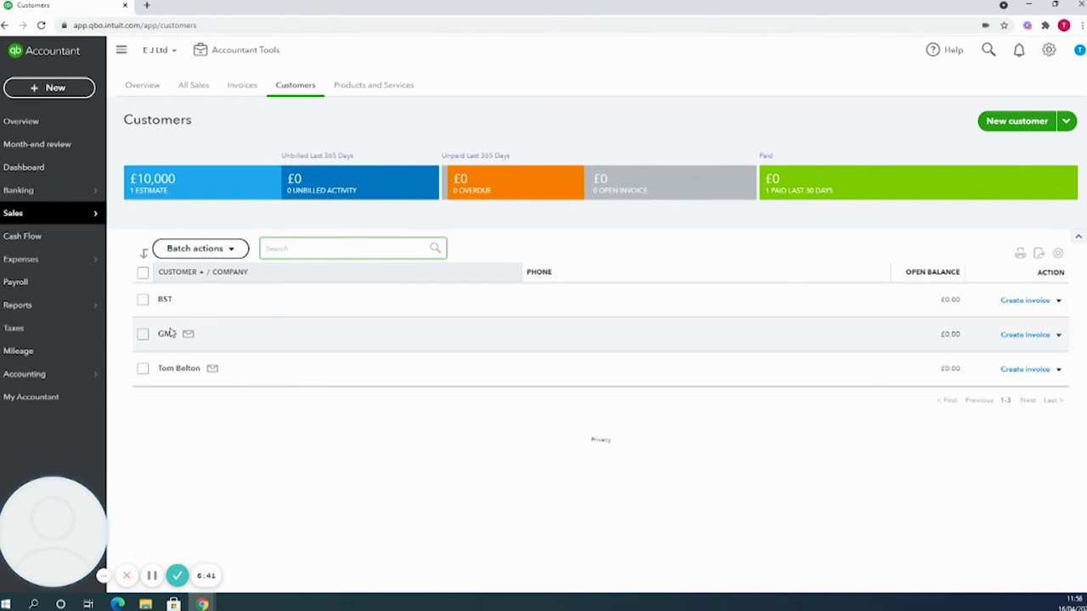
{"action": "left_click", "coordinate": [167, 304]}
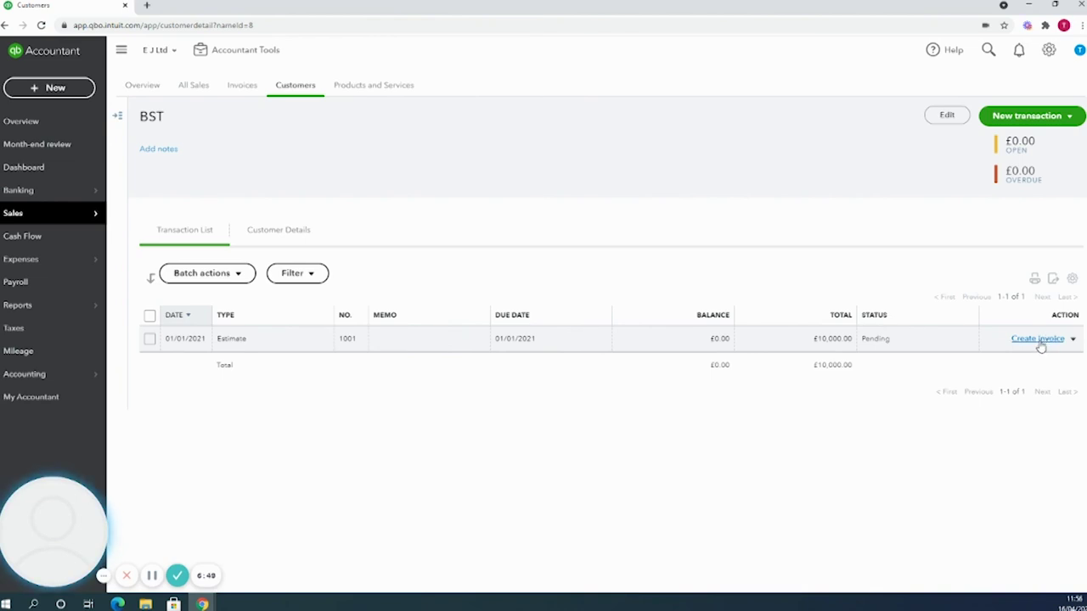
{"action": "left_click", "coordinate": [843, 350]}
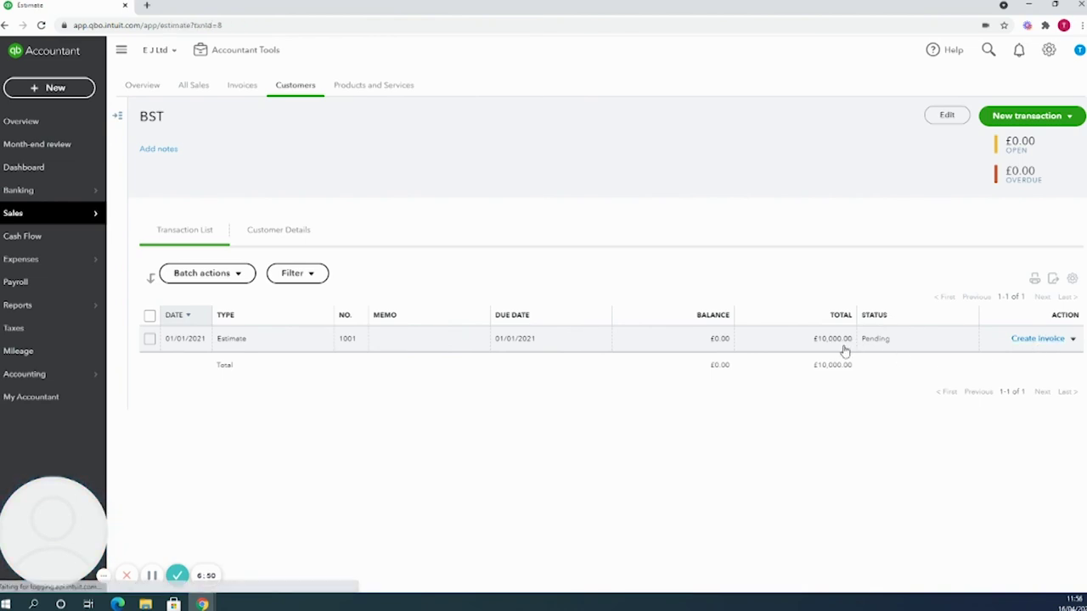